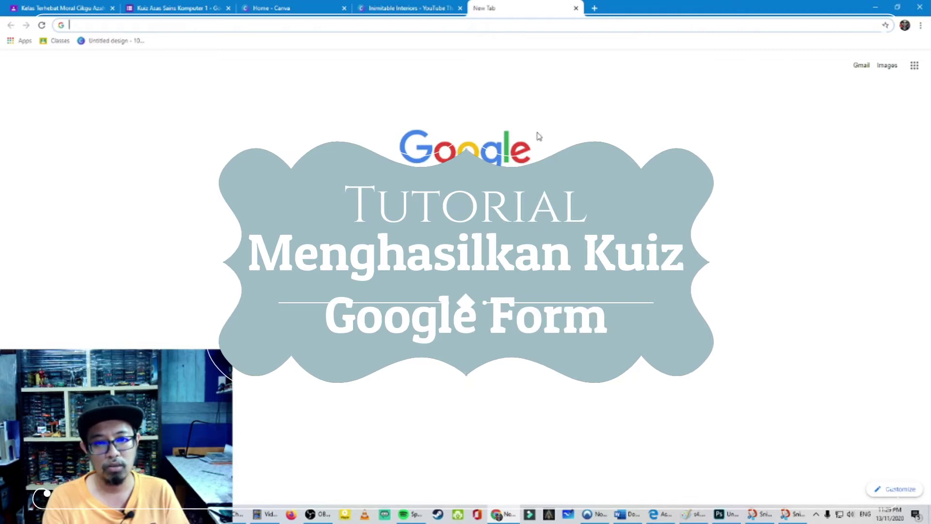
- Reach Google Forms through a Google search for "google form" and open the recent form Kuiz Asas Sains Komputer 1
left_click(465, 204)
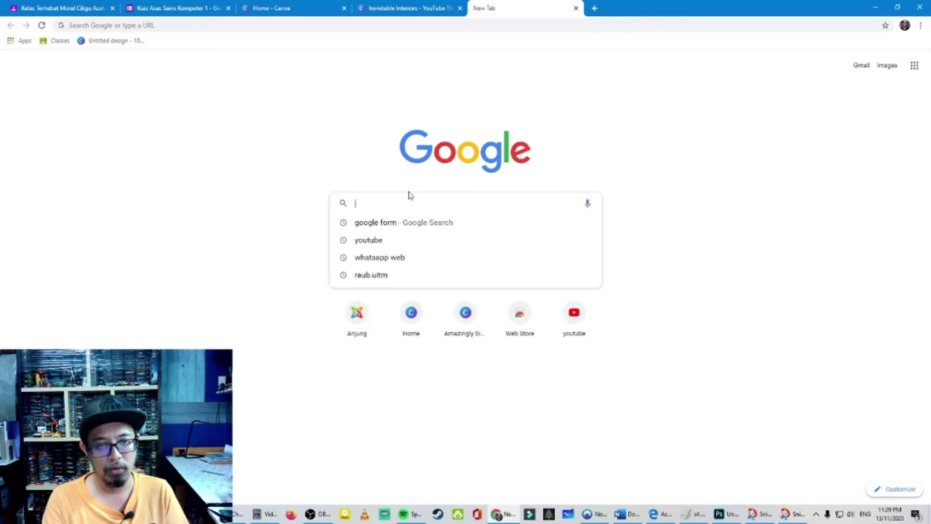
left_click(394, 223)
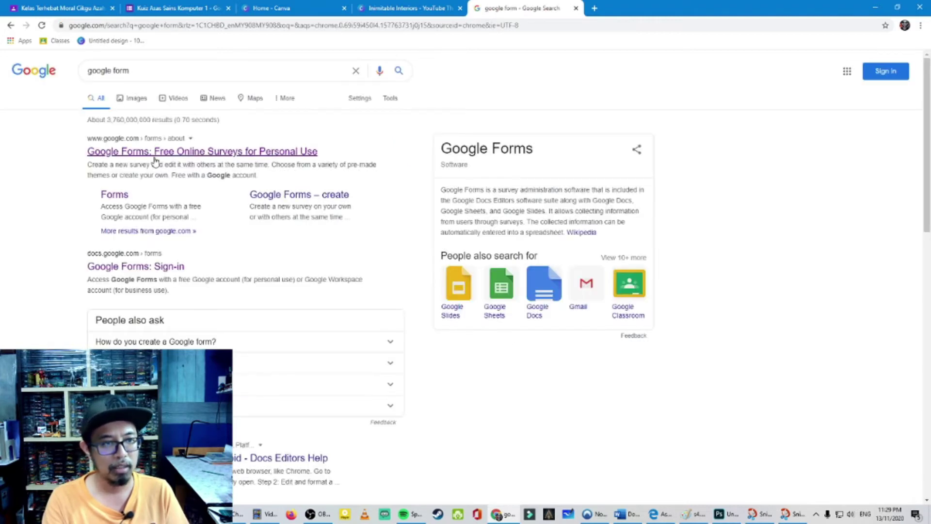
left_click(114, 195)
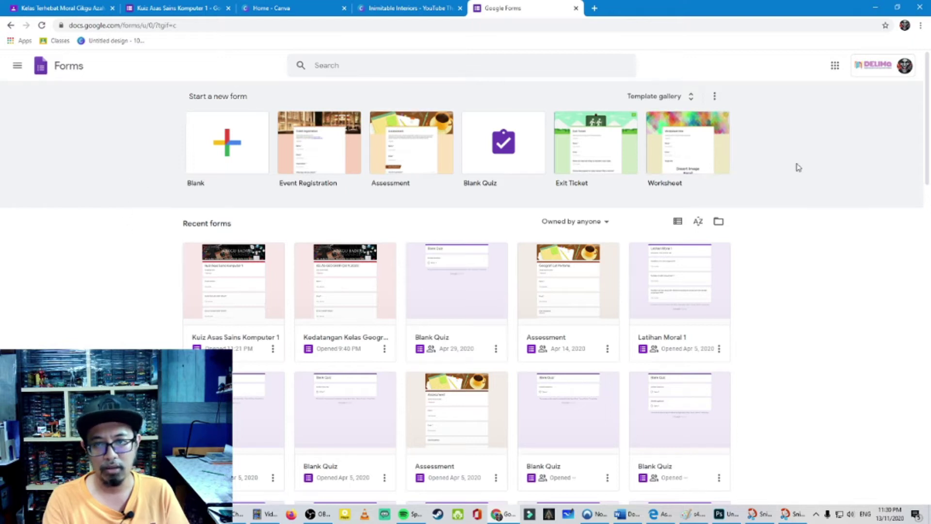
scroll(795, 194, "down", 1)
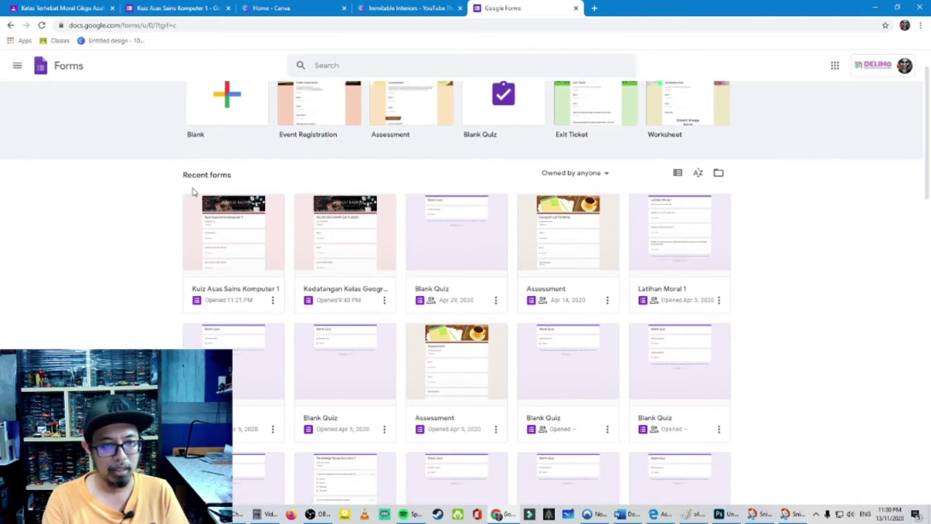
left_click(233, 219)
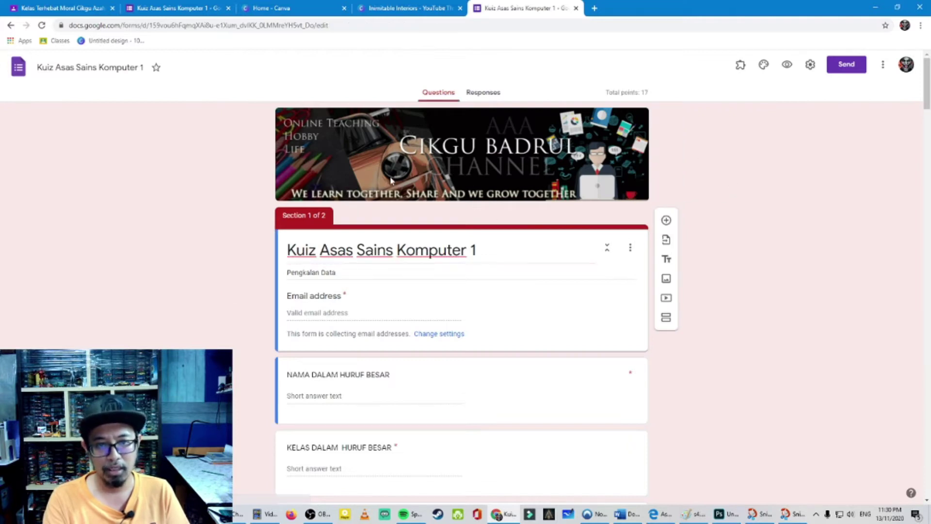
scroll(411, 196, "down", 2)
scroll(411, 196, "up", 2)
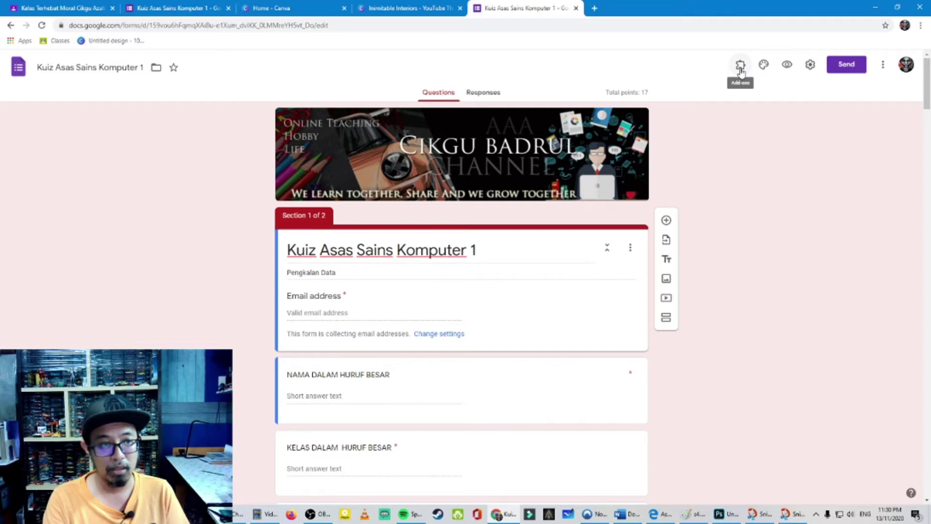
- Browse the Work and School header images offered in the form's theme options
left_click(764, 66)
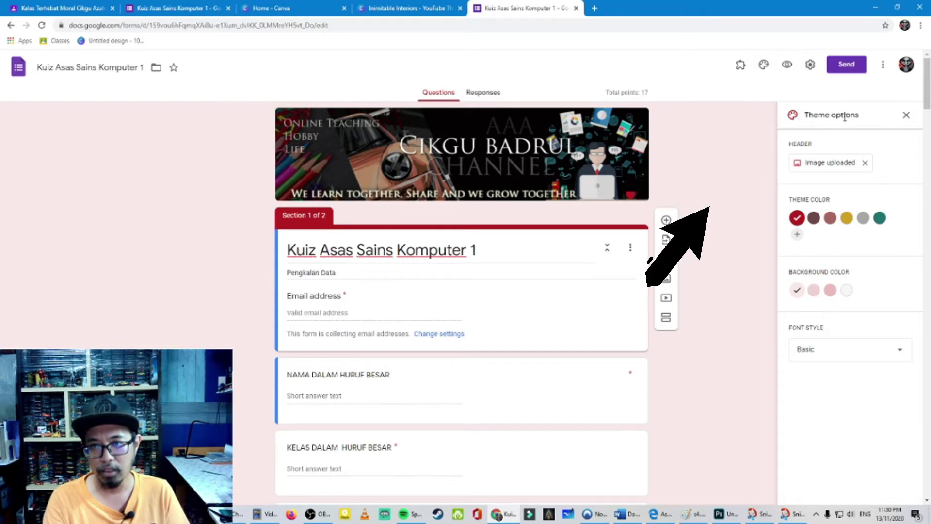
left_click(832, 167)
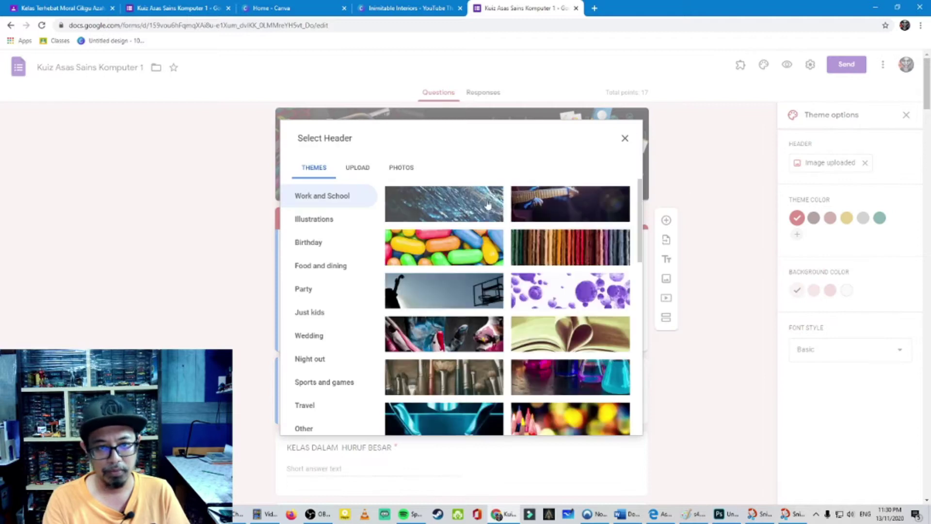
scroll(475, 227, "down", 1)
scroll(475, 226, "down", 10)
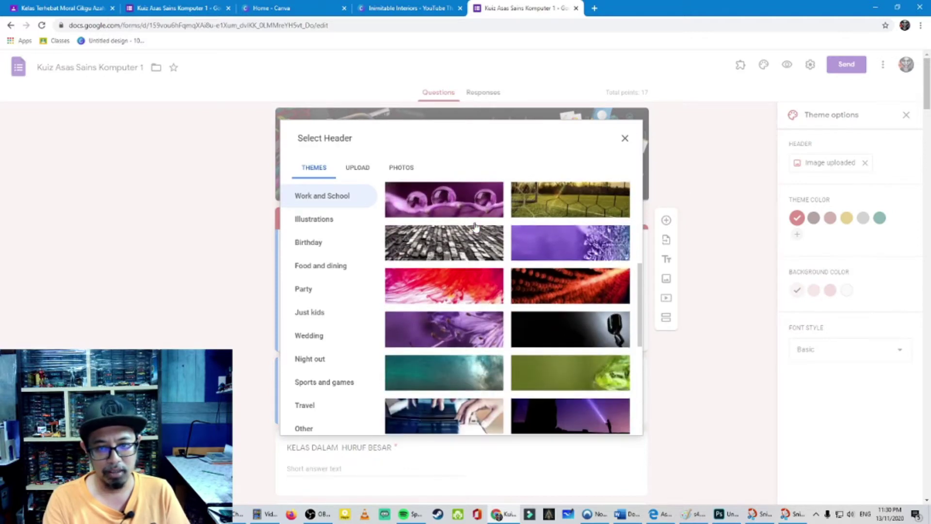
scroll(475, 227, "up", 5)
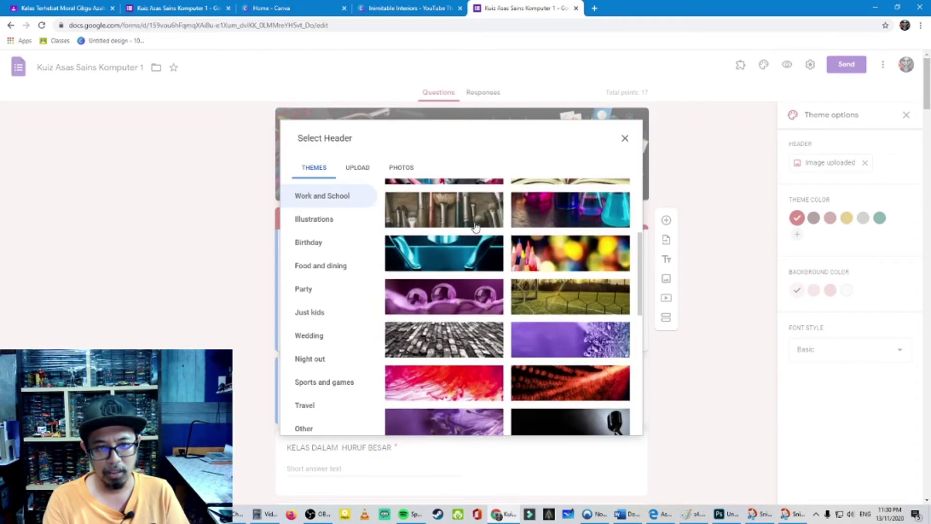
scroll(492, 220, "up", 1)
scroll(492, 221, "up", 5)
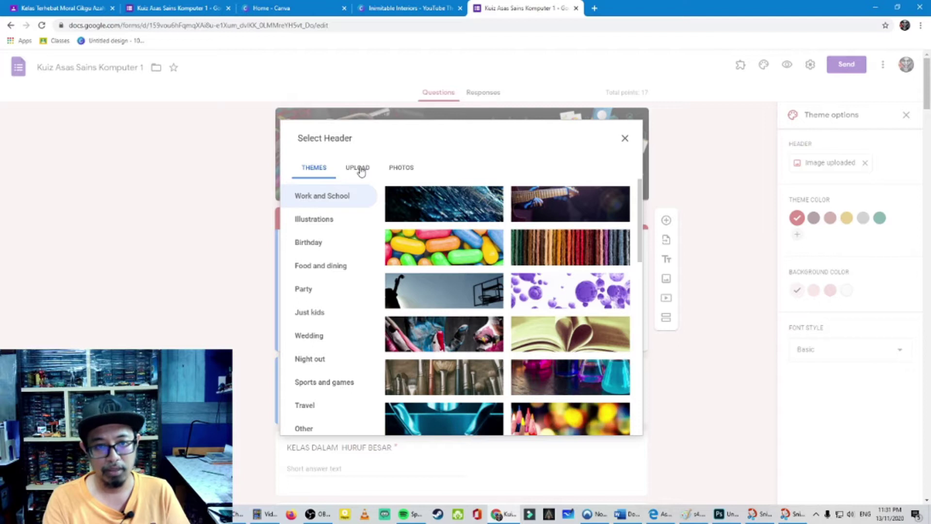
- Upload banner.jpg from the u tube folder as the form's header image
left_click(362, 171)
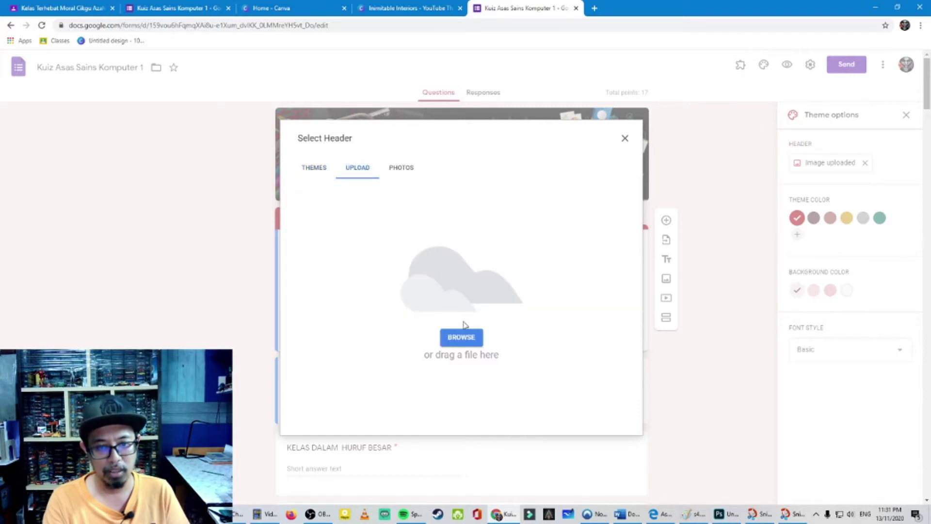
left_click(463, 338)
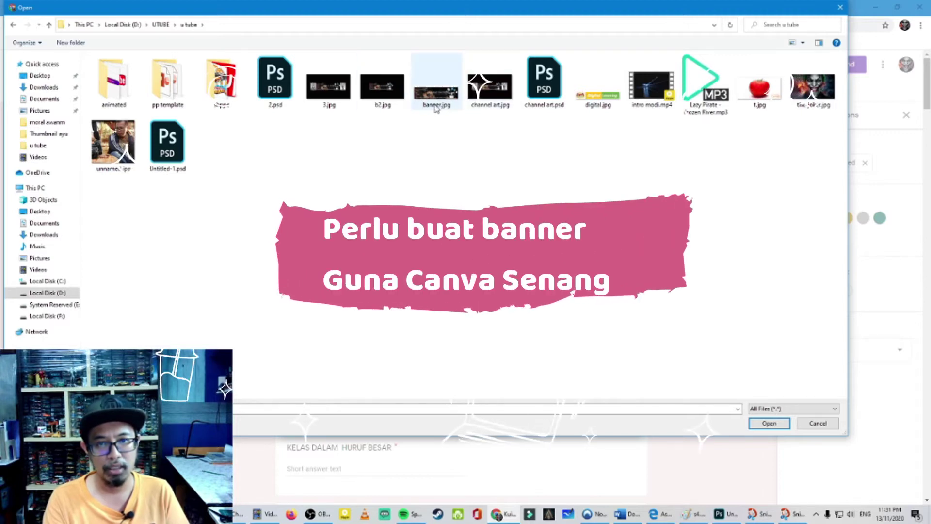
left_click(446, 98)
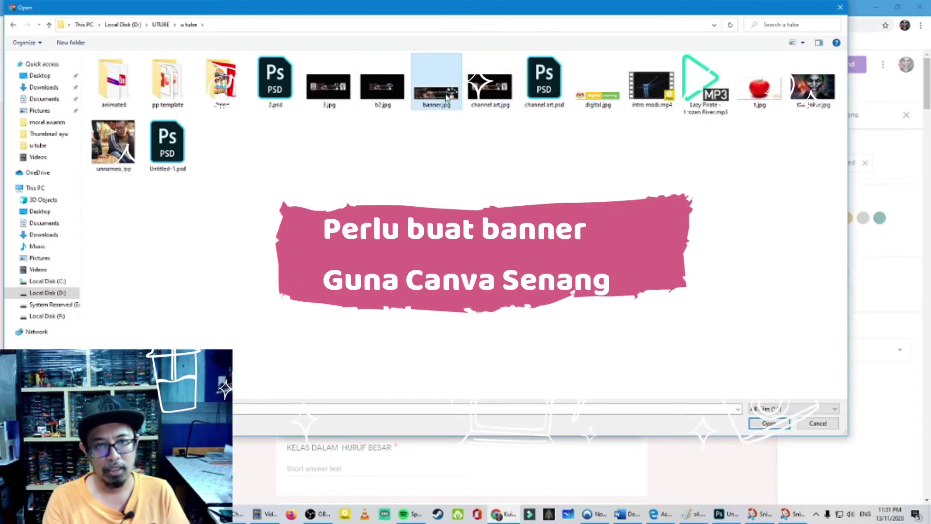
left_click(770, 424)
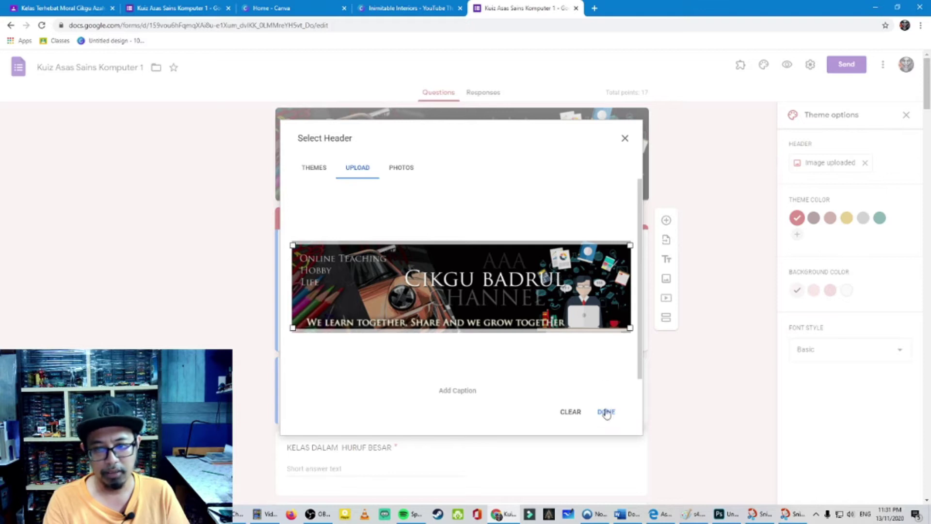
left_click(759, 208)
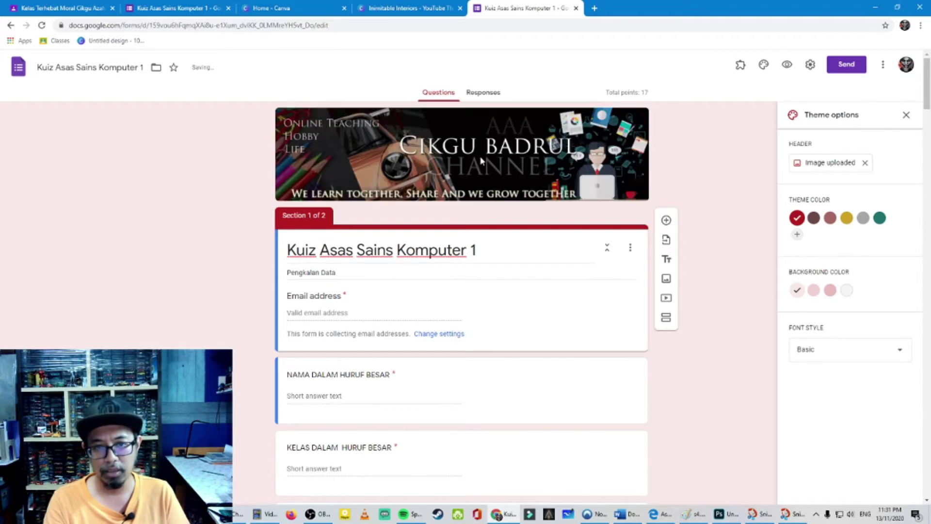
- Try out the suggested theme colours and set the form's theme to the muted rose one
left_click(814, 221)
left_click(830, 218)
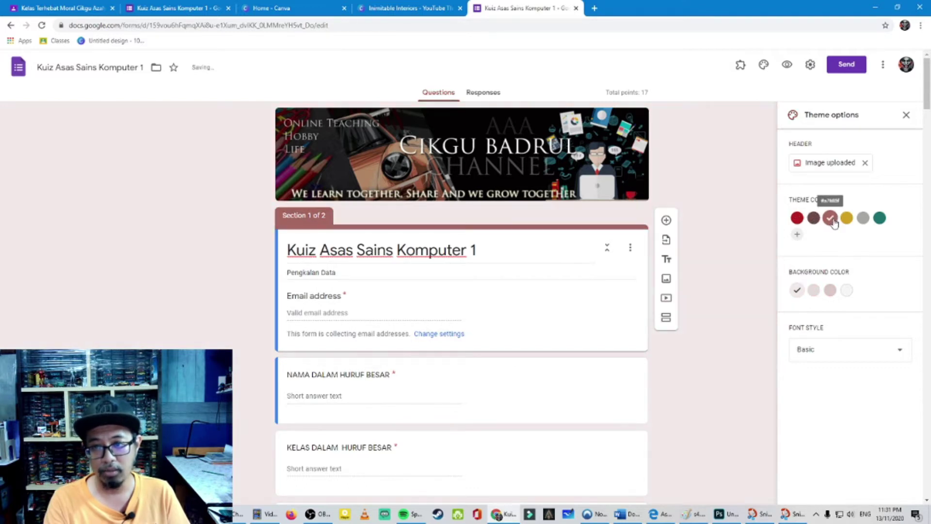
left_click(849, 221)
left_click(865, 221)
left_click(879, 218)
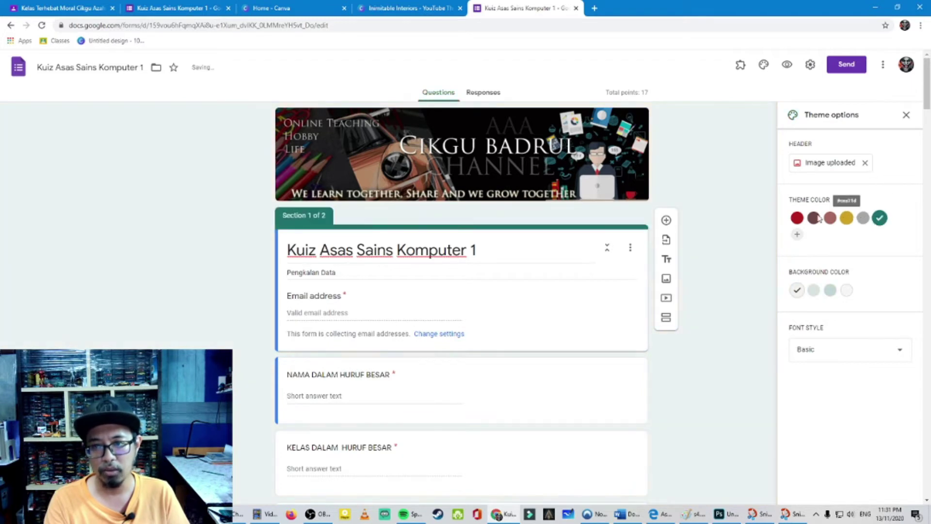
left_click(813, 220)
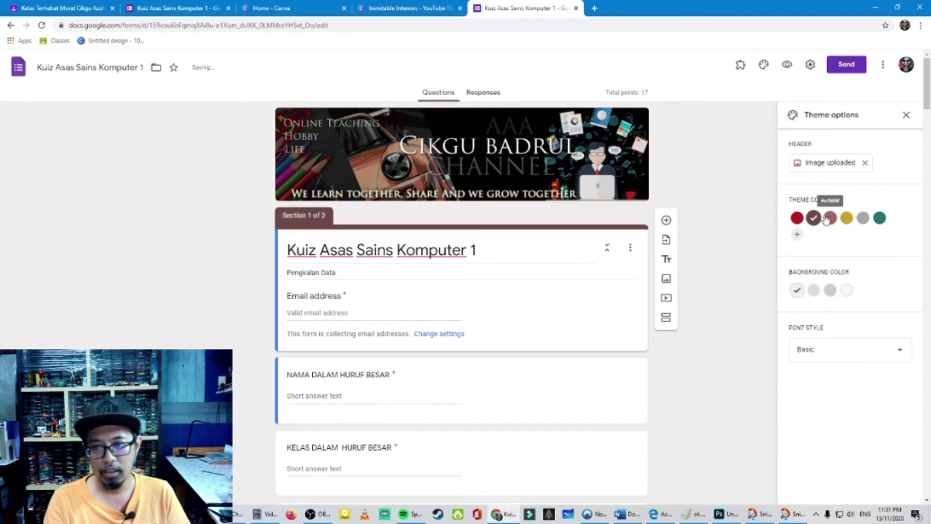
left_click(831, 218)
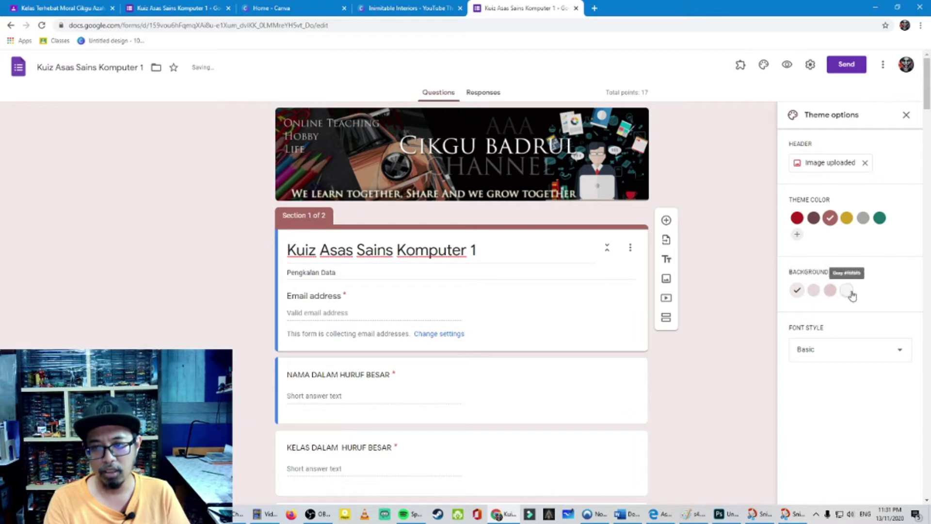
- Compare the background shades, set the darkest pink tint as the form's background, and keep the Basic font style
left_click(831, 292)
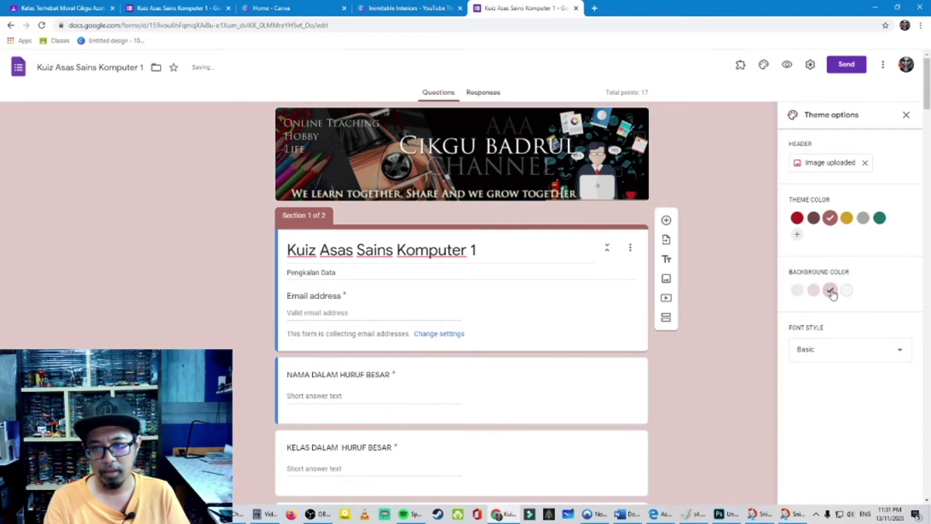
left_click(846, 290)
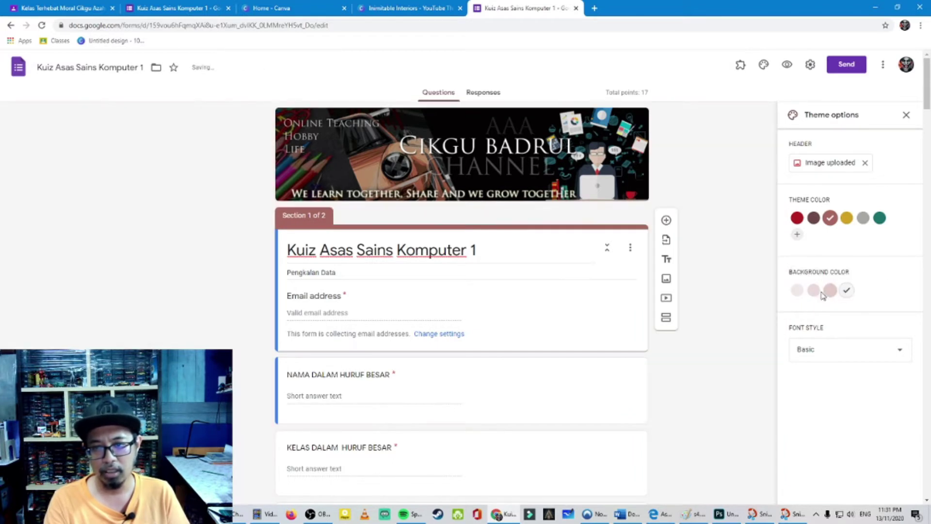
left_click(814, 291)
left_click(829, 290)
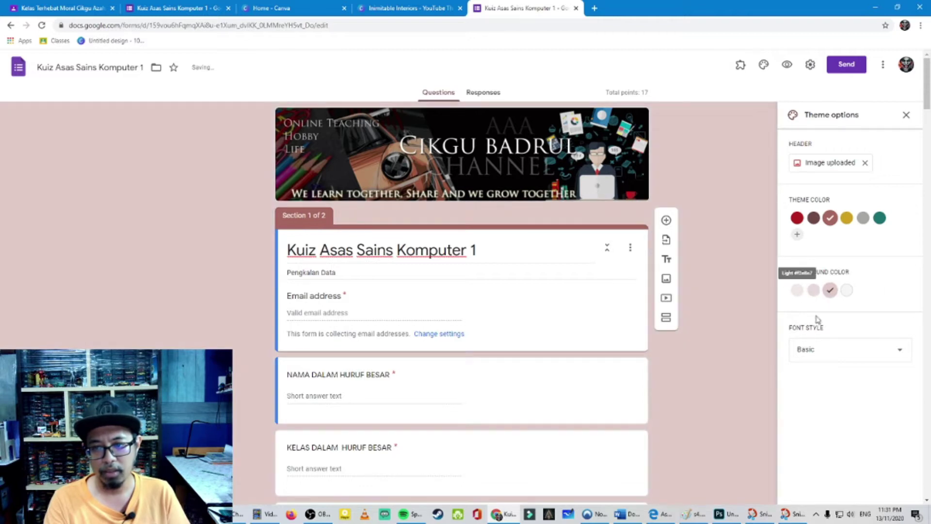
left_click(860, 351)
left_click(862, 352)
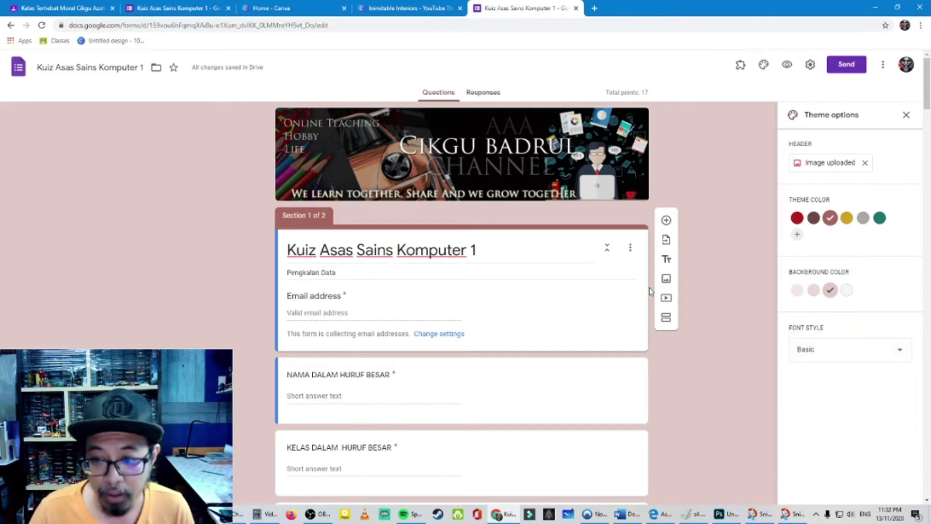
- Review the form's General settings on email collection, response receipts, sign-in requirements and what respondents can do, without saving changes
left_click(811, 66)
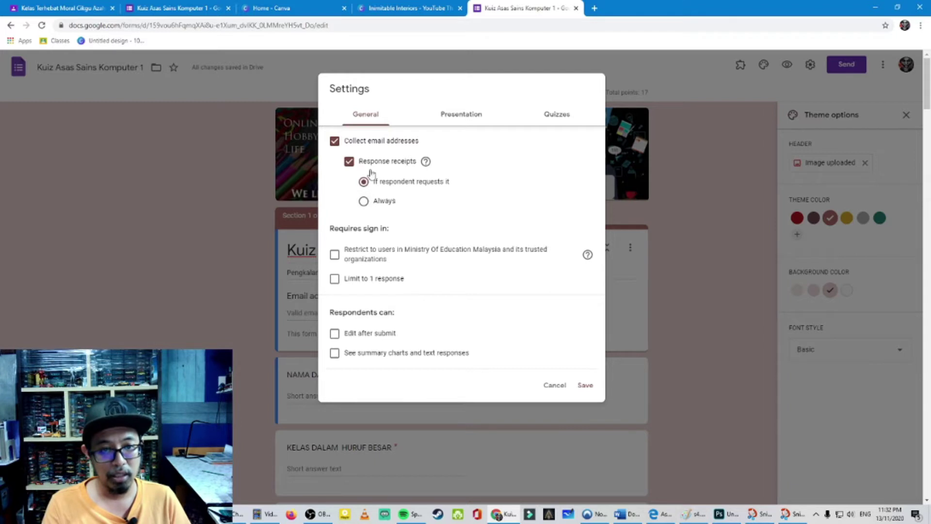
mouse_move(427, 166)
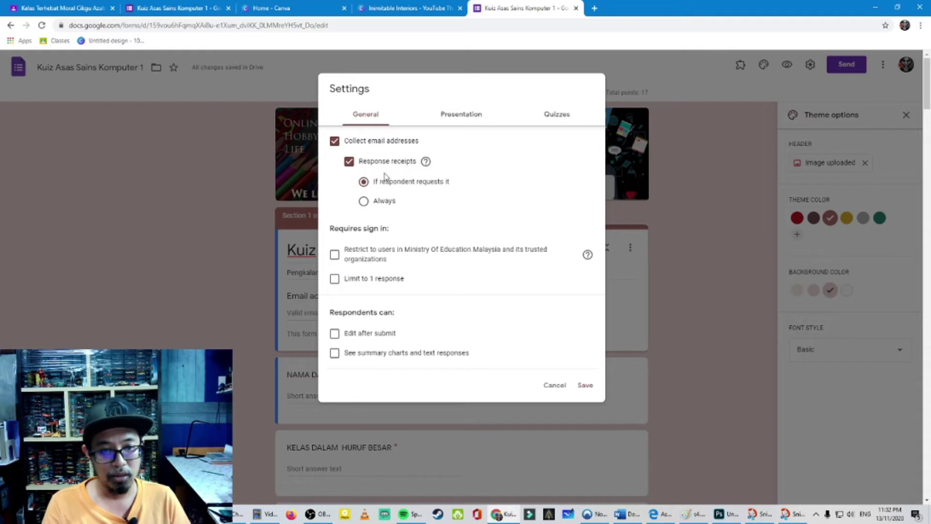
scroll(379, 199, "down", 1)
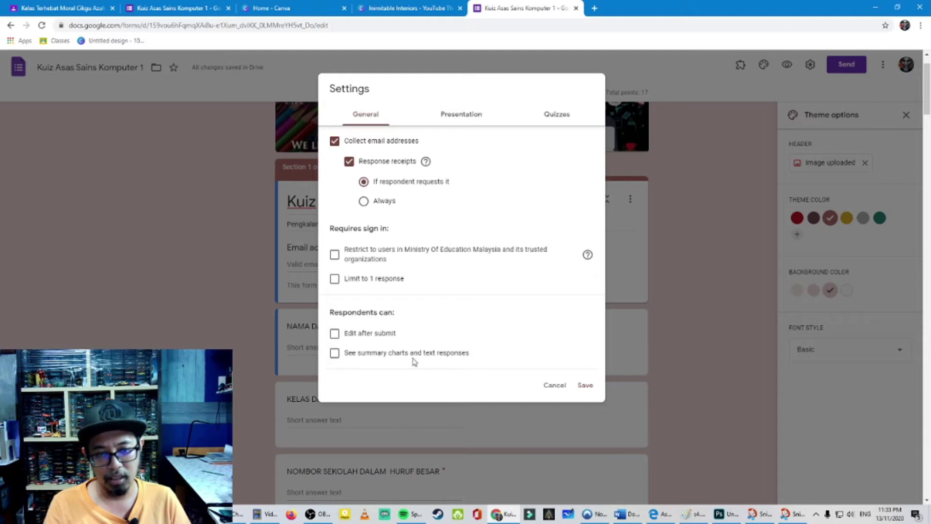
left_click(630, 339)
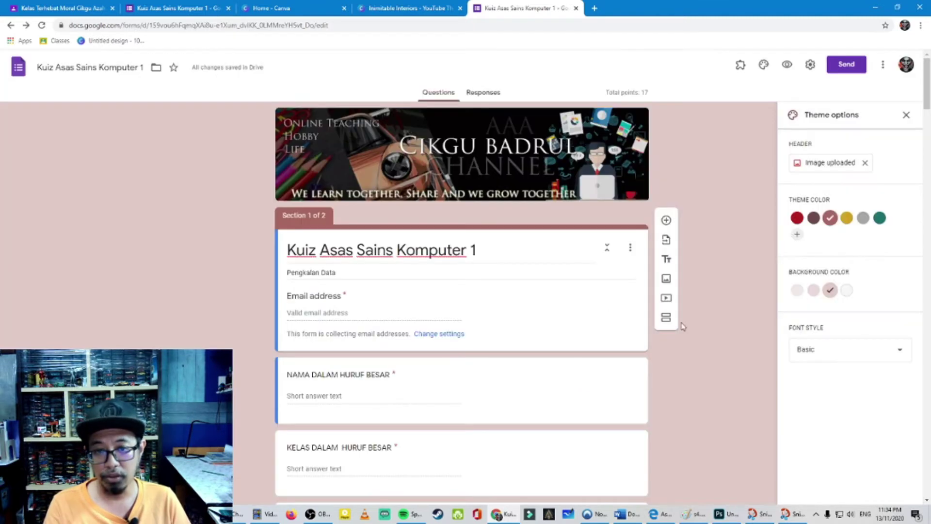
- Examine the student detail fields in section 1: email address, name, class and school number
scroll(717, 209, "down", 1)
scroll(717, 208, "up", 1)
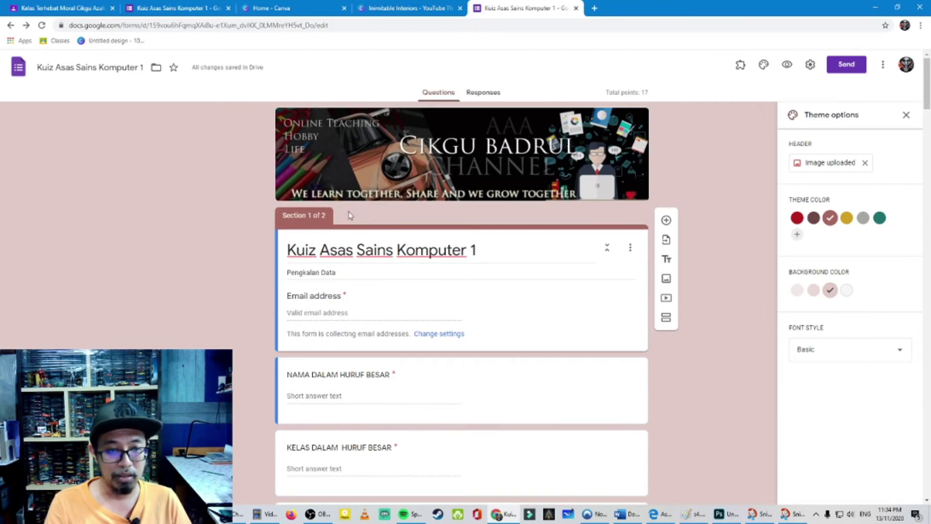
scroll(290, 203, "down", 2)
scroll(293, 212, "down", 2)
scroll(286, 242, "up", 2)
scroll(282, 267, "down", 2)
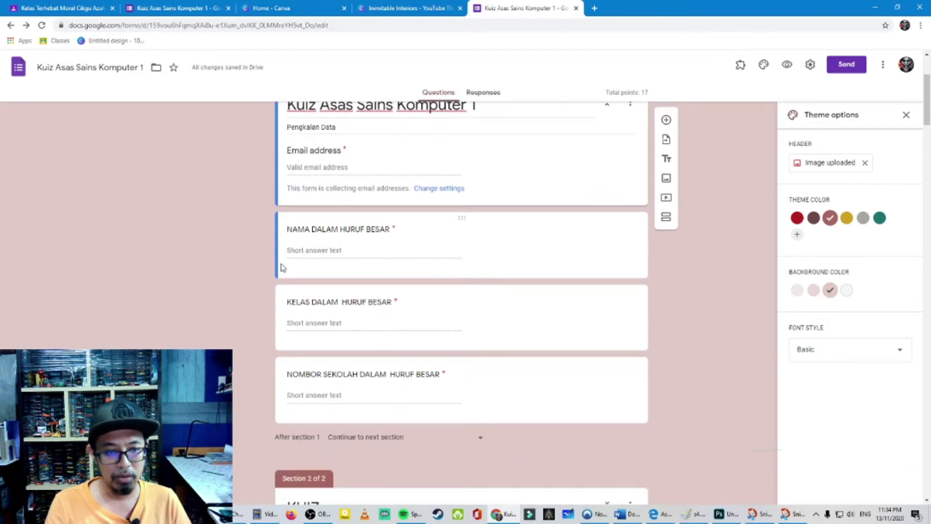
scroll(284, 266, "up", 3)
scroll(326, 221, "down", 2)
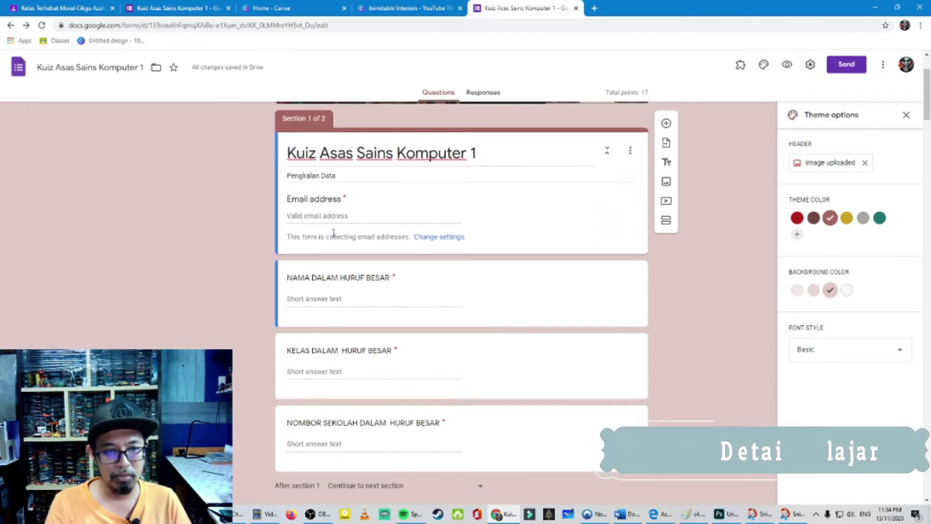
scroll(630, 250, "up", 2)
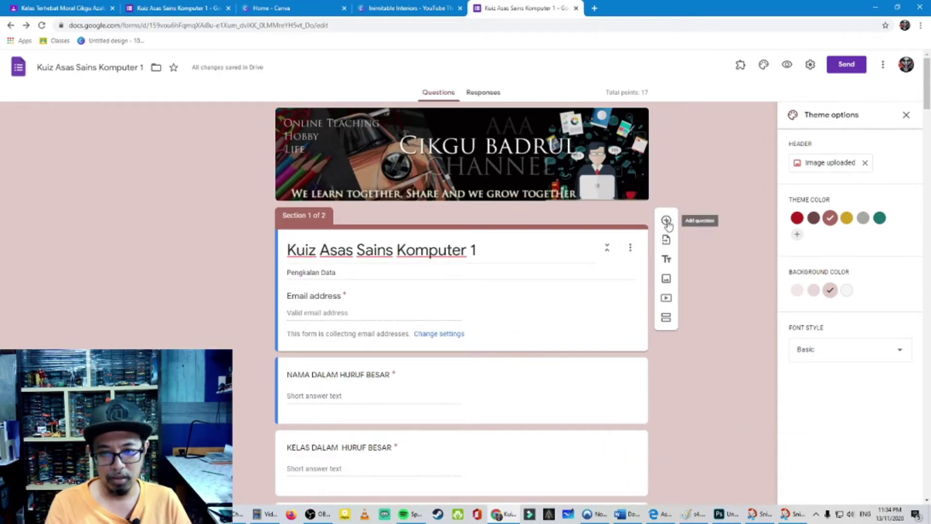
scroll(535, 261, "down", 2)
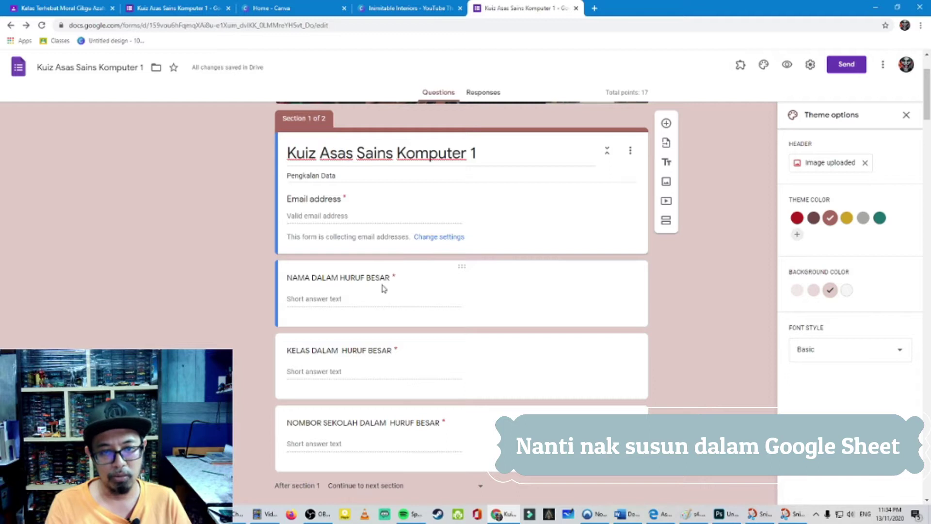
scroll(386, 290, "down", 1)
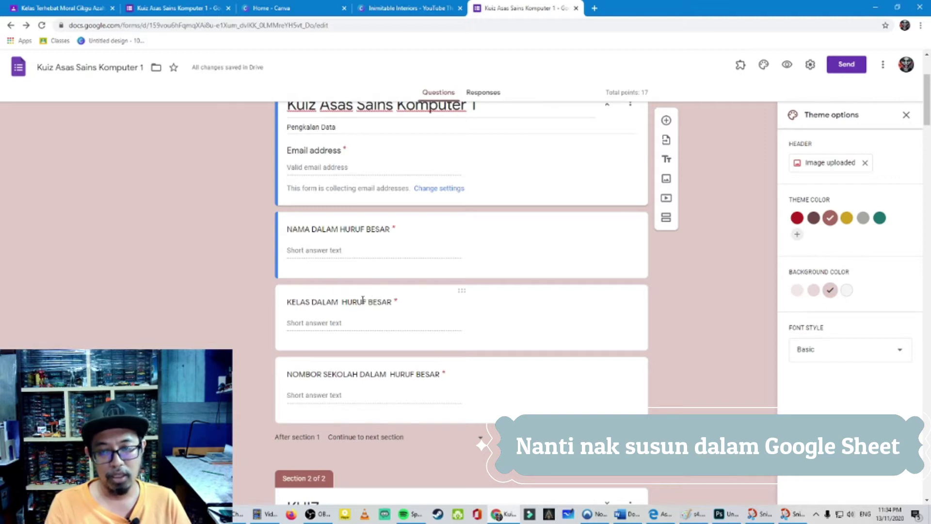
scroll(397, 316, "up", 1)
scroll(396, 316, "down", 1)
scroll(396, 319, "down", 1)
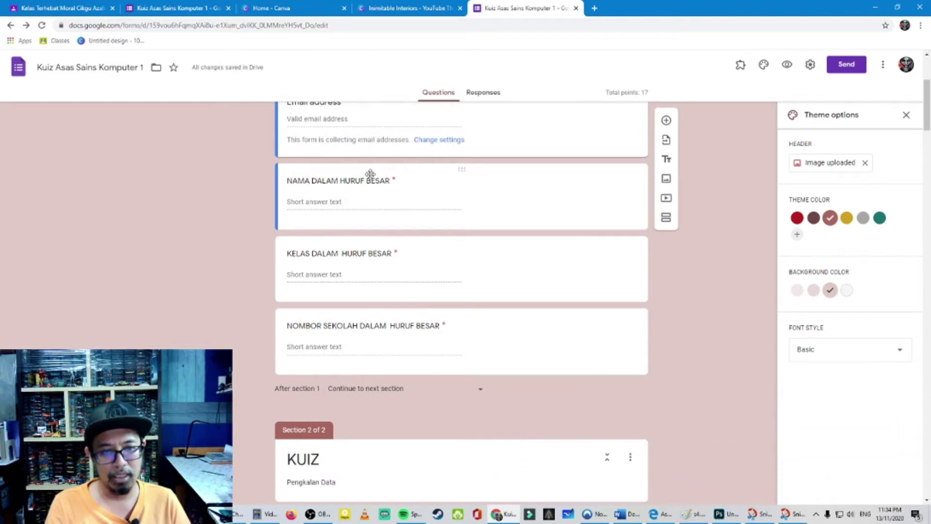
scroll(409, 323, "up", 2)
scroll(409, 323, "up", 1)
scroll(409, 327, "down", 1)
scroll(409, 327, "up", 1)
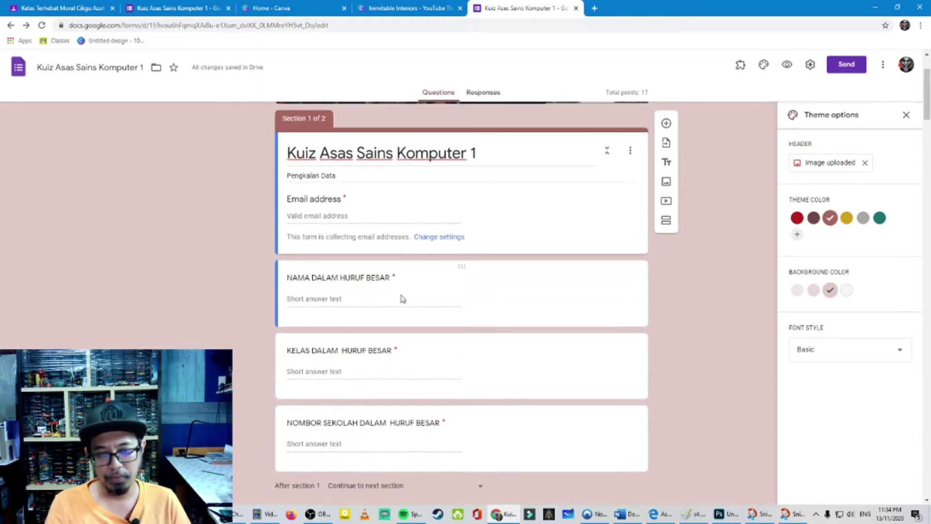
scroll(406, 277, "down", 1)
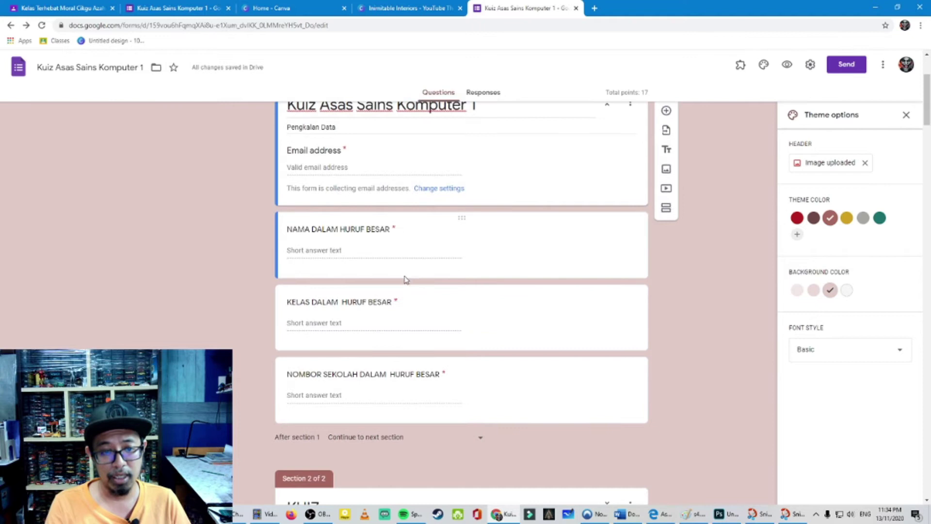
scroll(440, 297, "up", 2)
scroll(441, 298, "down", 1)
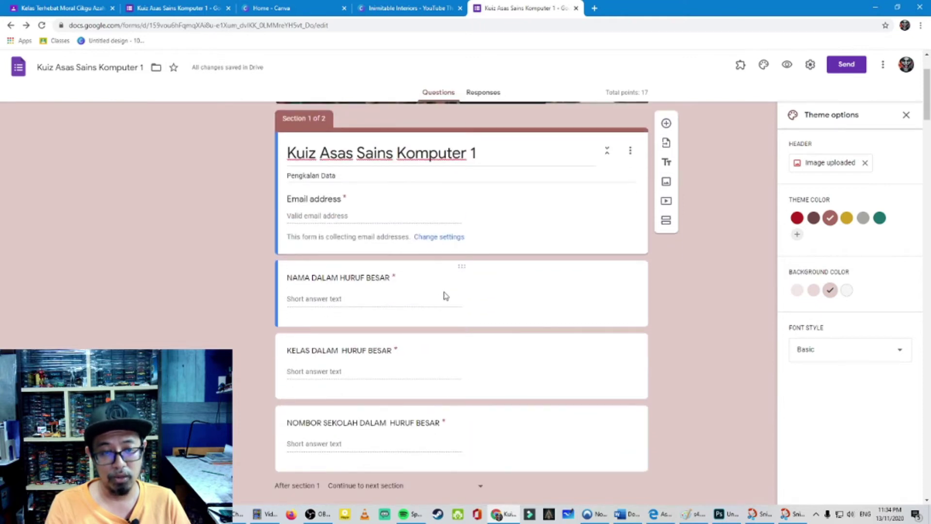
scroll(445, 296, "down", 1)
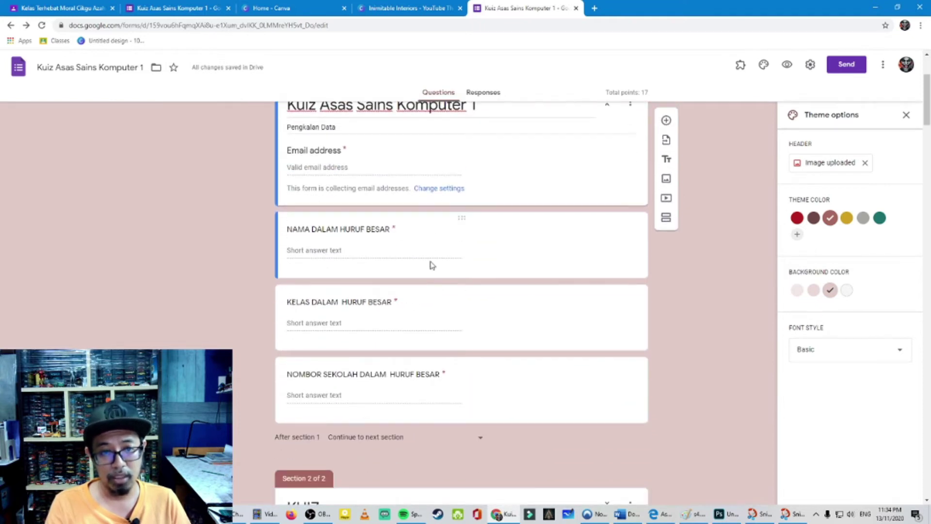
scroll(432, 265, "up", 1)
scroll(551, 281, "down", 1)
scroll(551, 281, "up", 1)
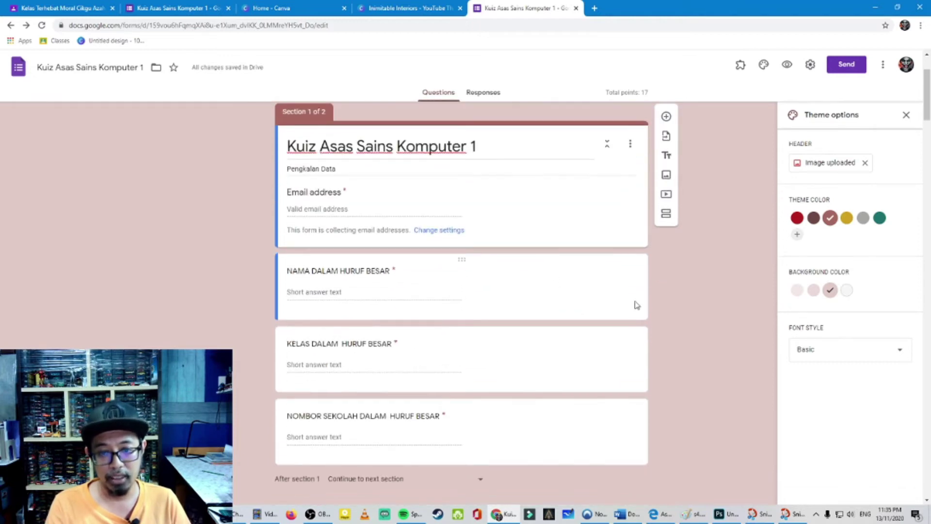
- Try adding a question among the student detail fields in section 1 and undo the addition
scroll(630, 308, "down", 2)
left_click(667, 121)
key("ctrl+z")
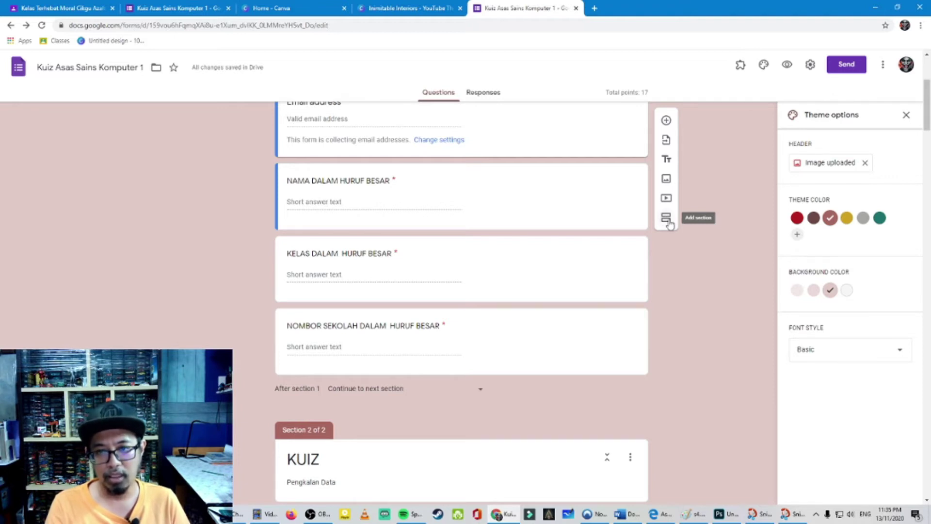
- Examine the section 2 header, including its title KUIZ and the description Pengkalan Data
scroll(670, 227, "down", 4)
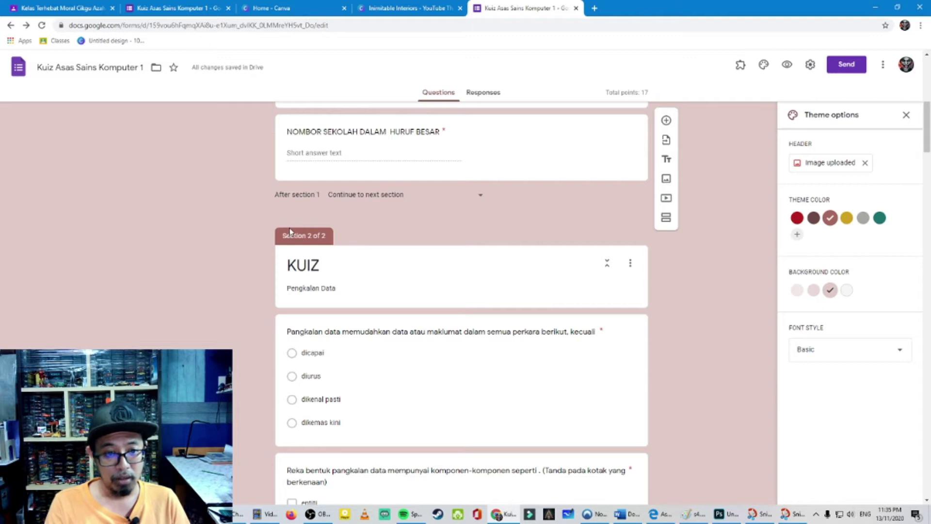
left_click(301, 264)
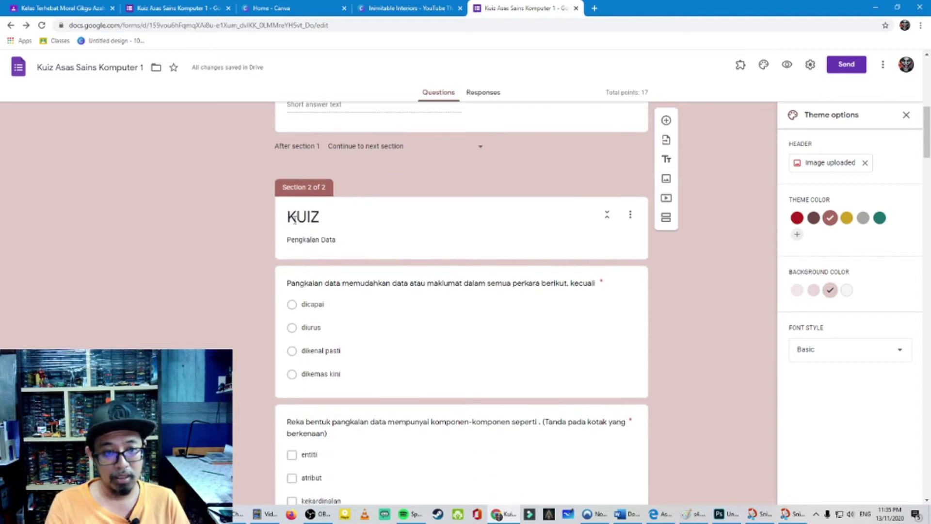
double_click(295, 218)
triple_click(323, 238)
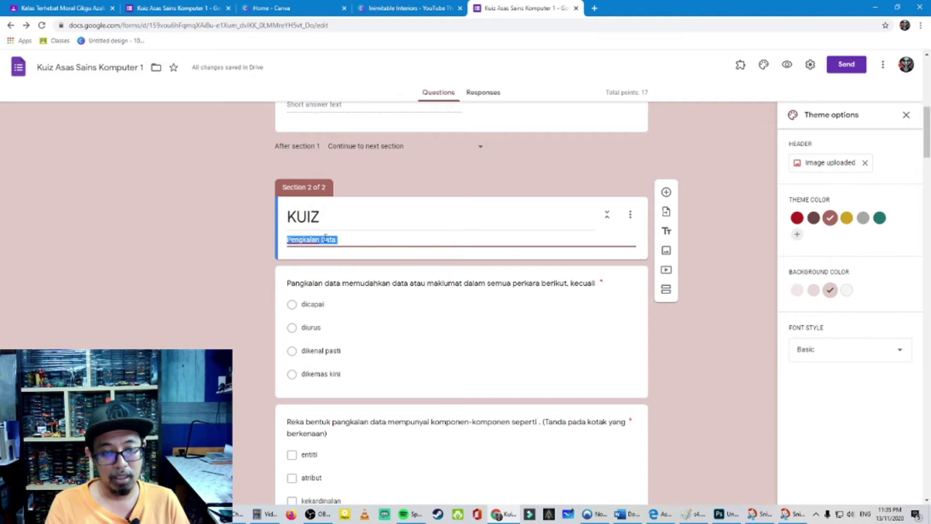
left_click(361, 241)
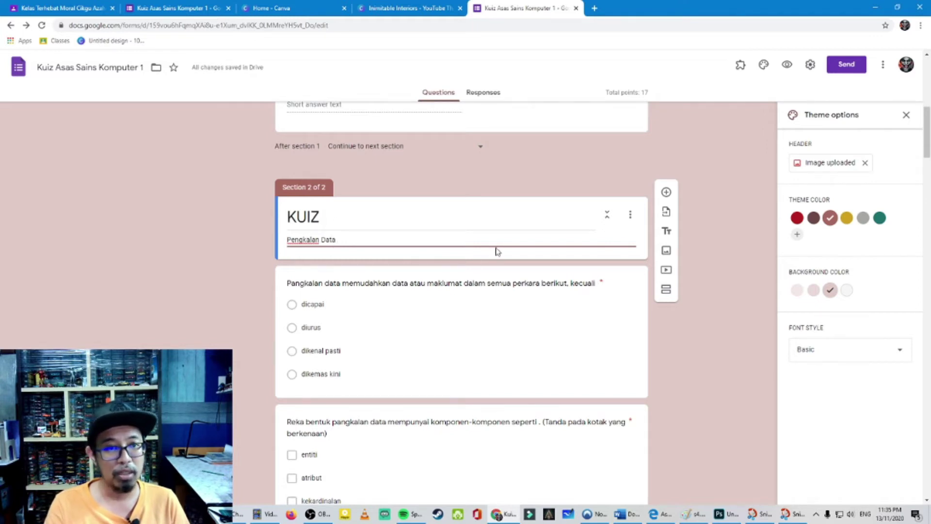
- Try a blank question below the KUIZ section header, view the available question types, and undo the addition
scroll(366, 255, "down", 1)
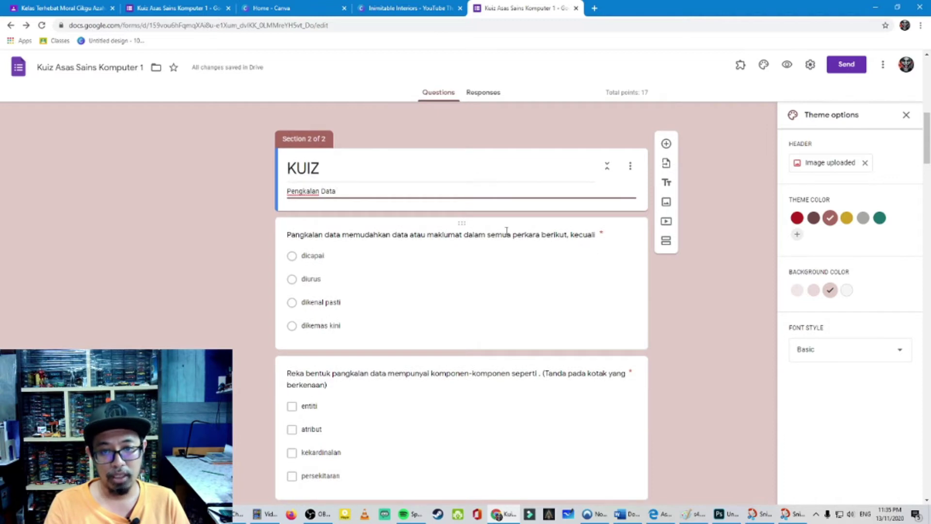
left_click(666, 144)
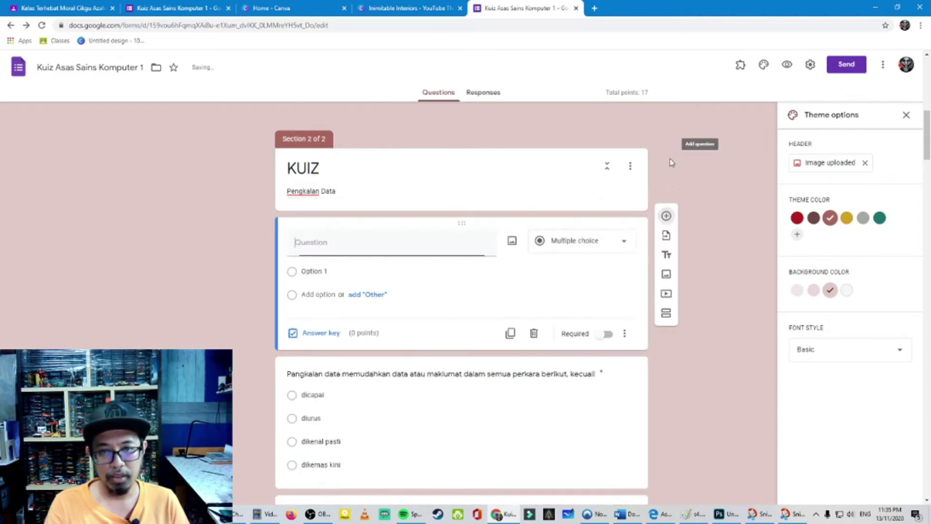
scroll(488, 214, "down", 1)
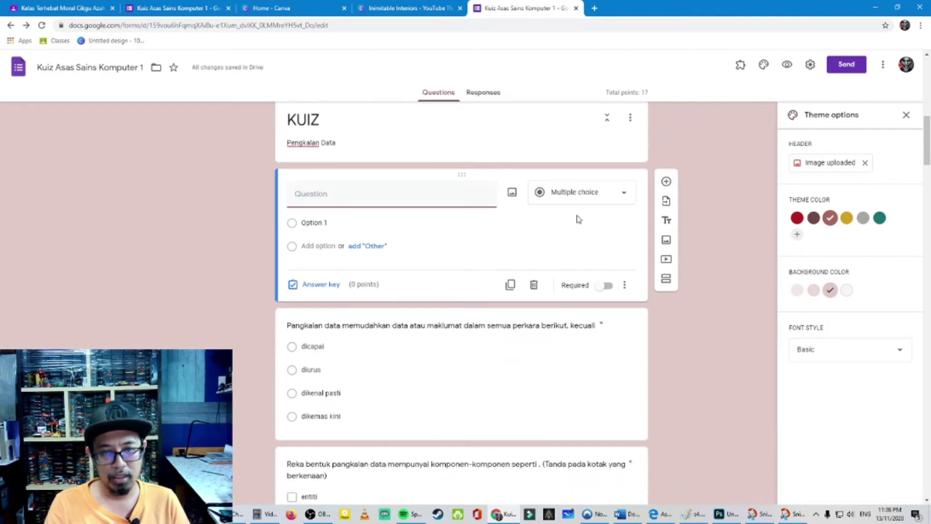
scroll(509, 293, "down", 1)
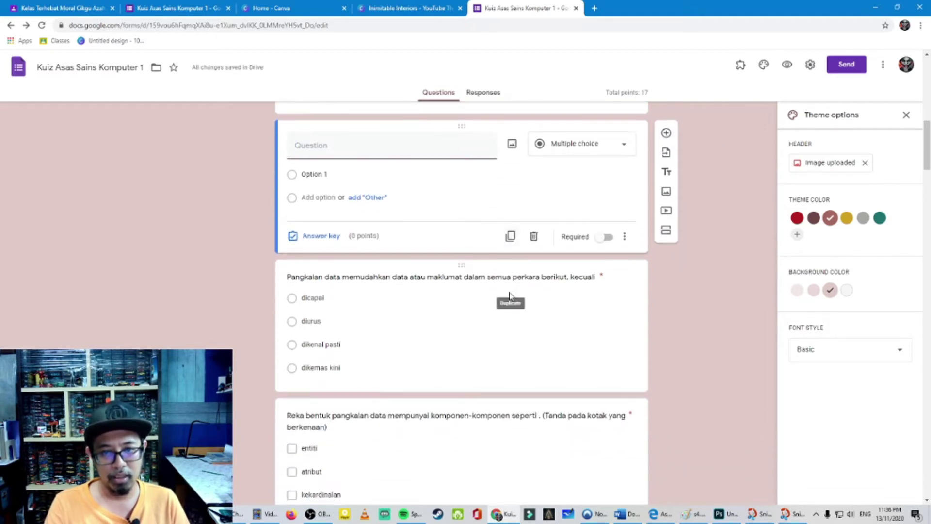
left_click(600, 147)
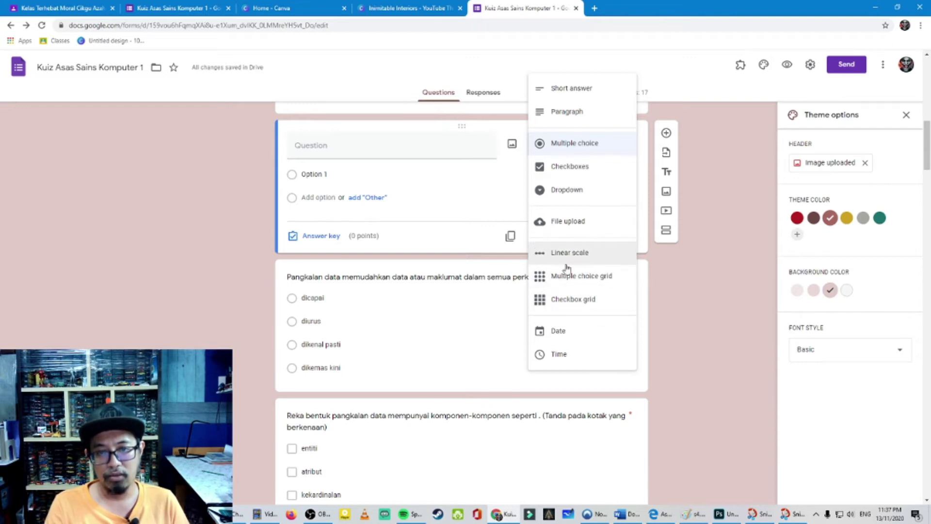
key("ctrl+z")
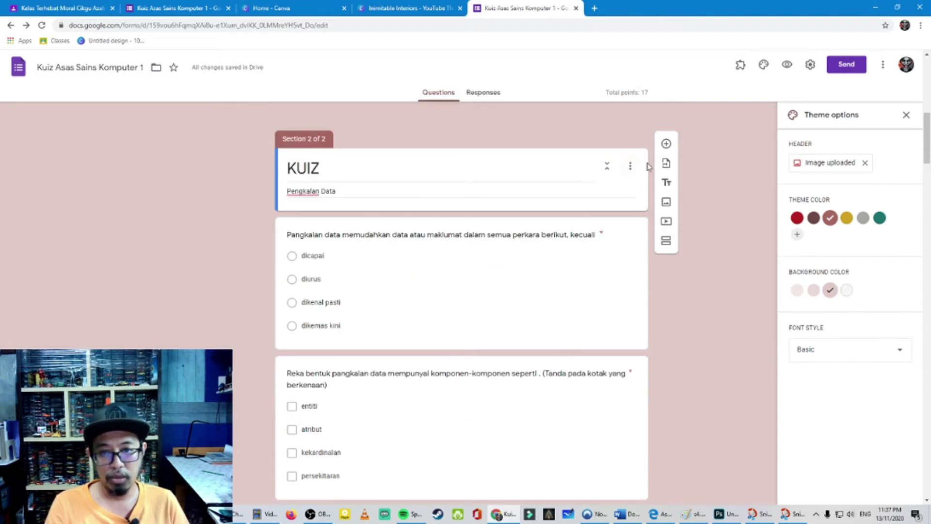
- Open the first KUIZ question for editing and review its answer options and question type
left_click(618, 239)
left_click(460, 292)
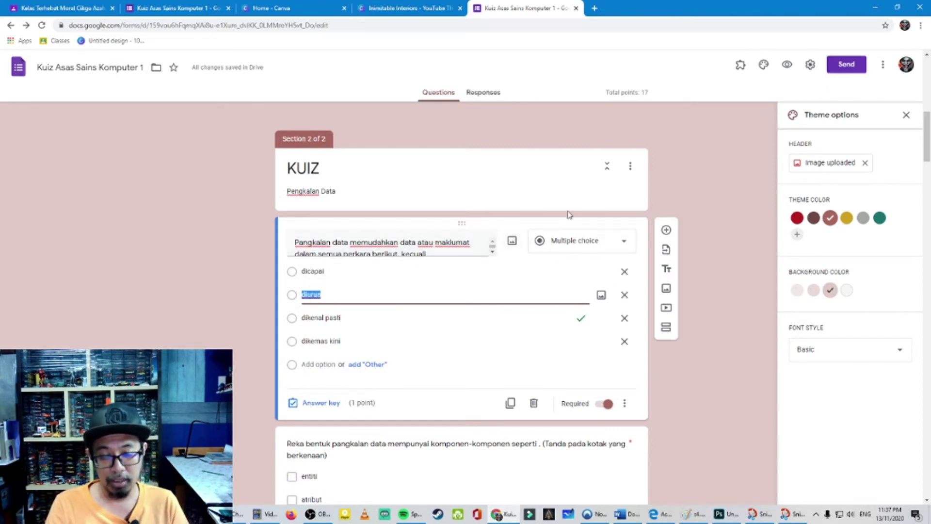
left_click(620, 242)
left_click(620, 244)
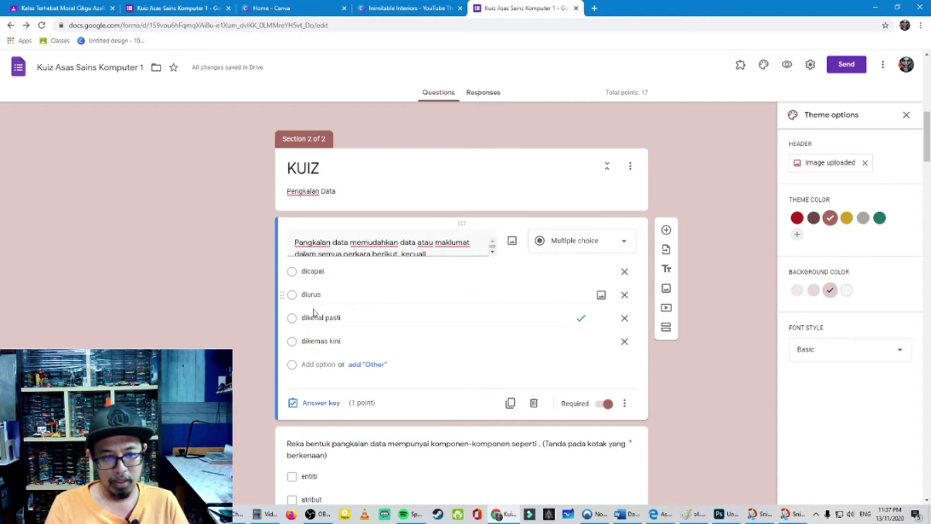
- Add a multiple-choice question below the first KUIZ question and copy the first question's text into it
left_click(666, 231)
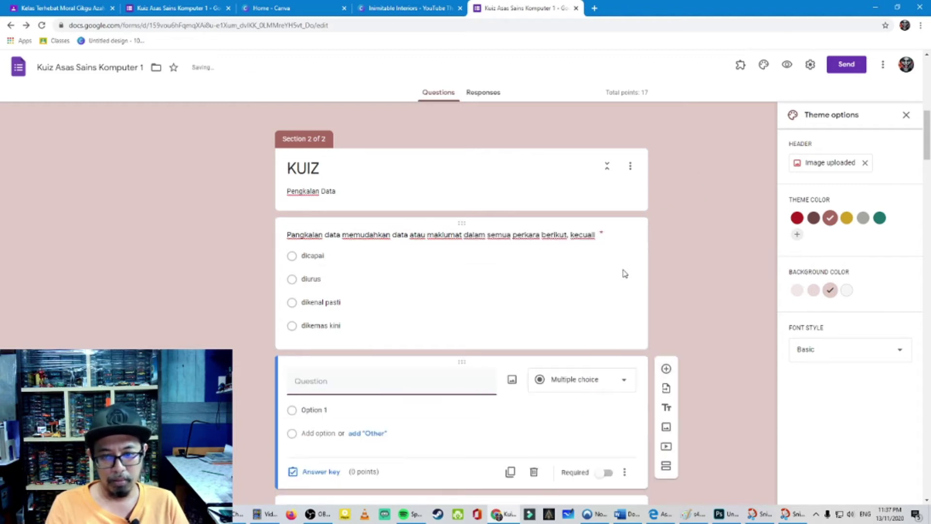
scroll(557, 286, "down", 1)
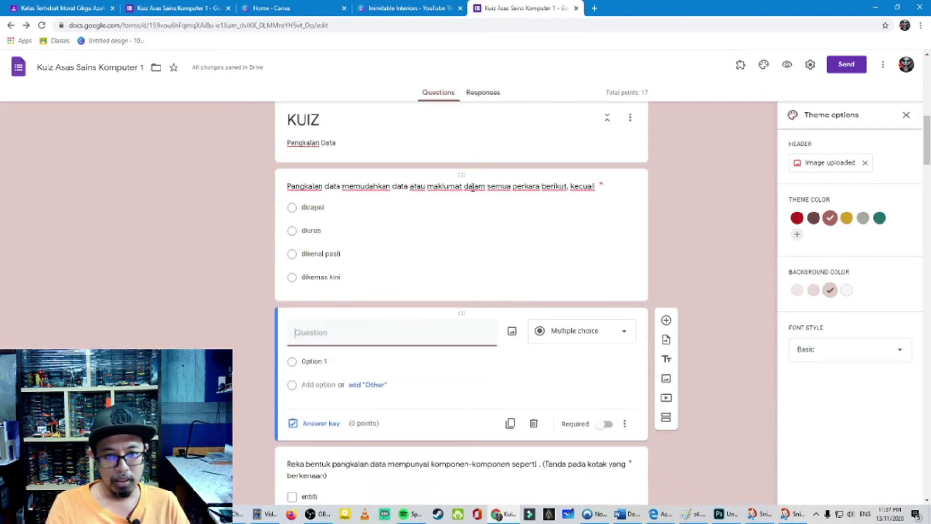
triple_click(594, 186)
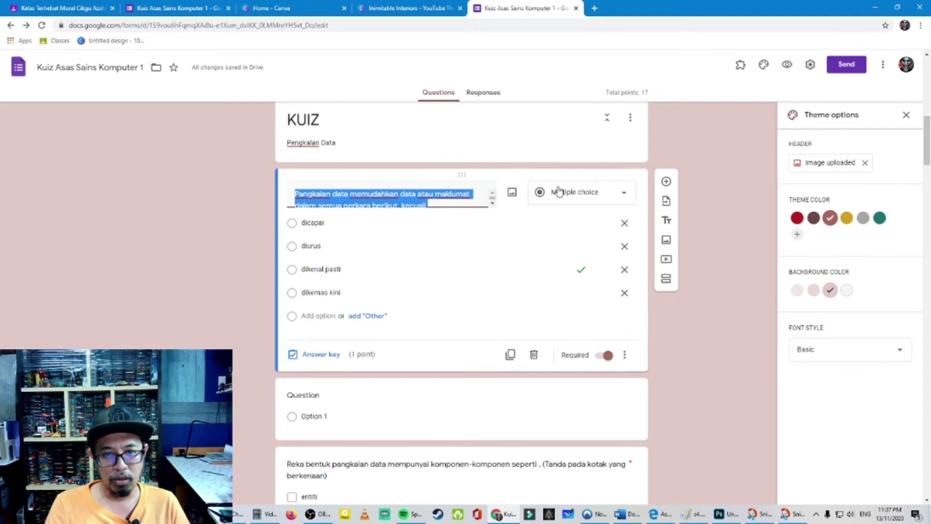
right_click(447, 200)
left_click(475, 237)
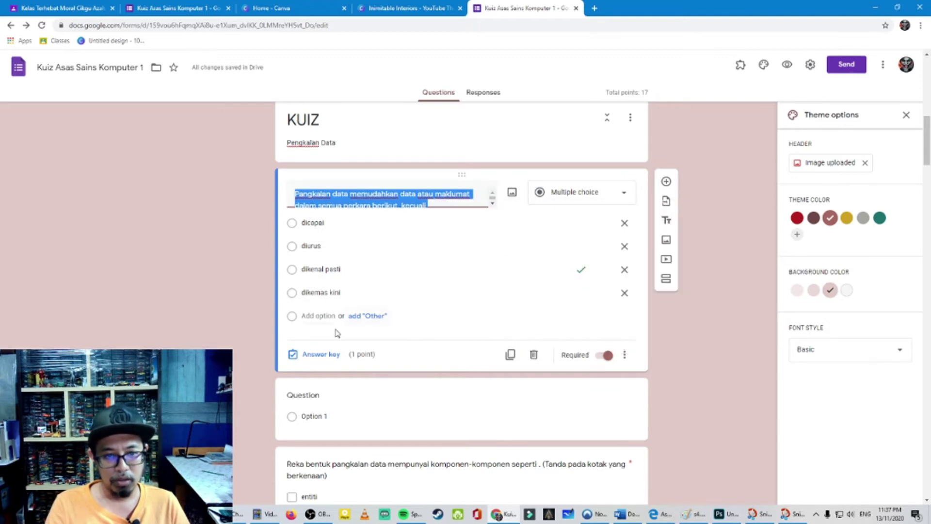
scroll(238, 360, "down", 3)
left_click(335, 253)
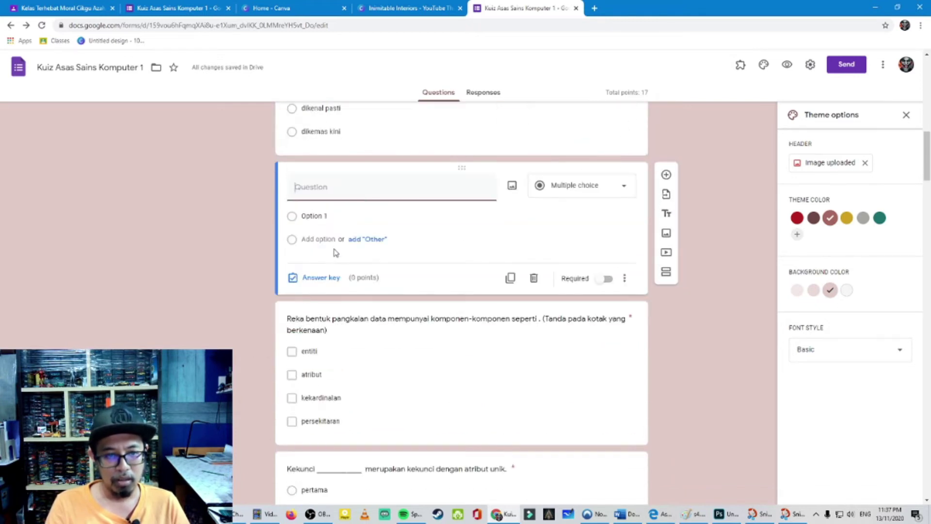
right_click(336, 190)
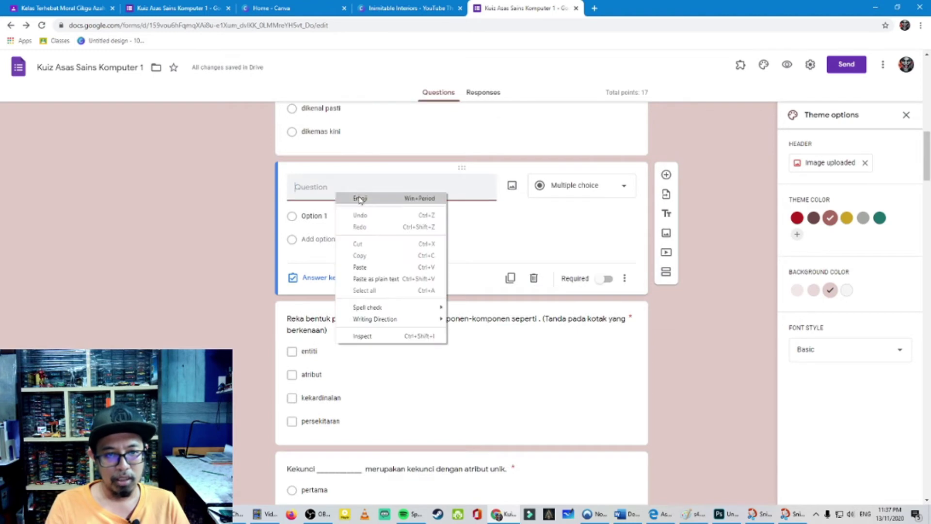
left_click(374, 268)
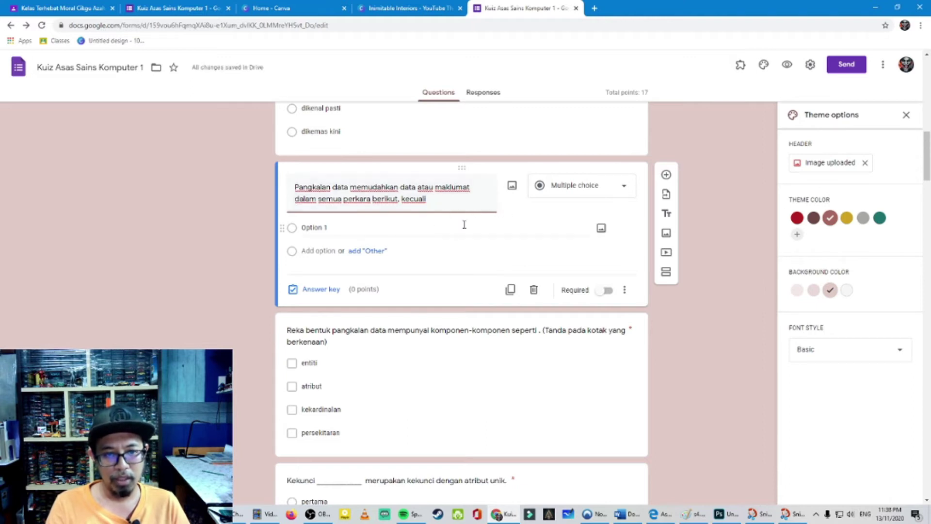
- Set the new question's first answer option to "dicapai", matching the original question
scroll(347, 241, "up", 2)
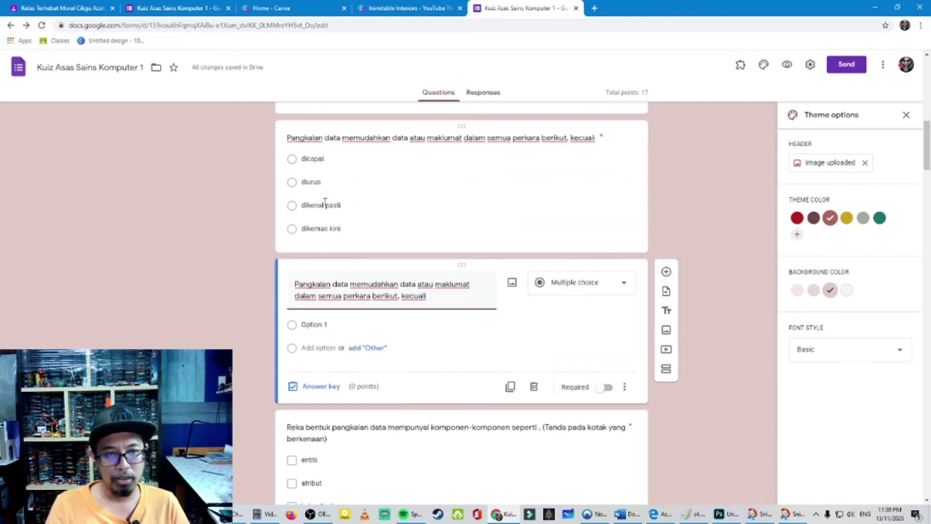
scroll(335, 291, "down", 1)
left_click(329, 278)
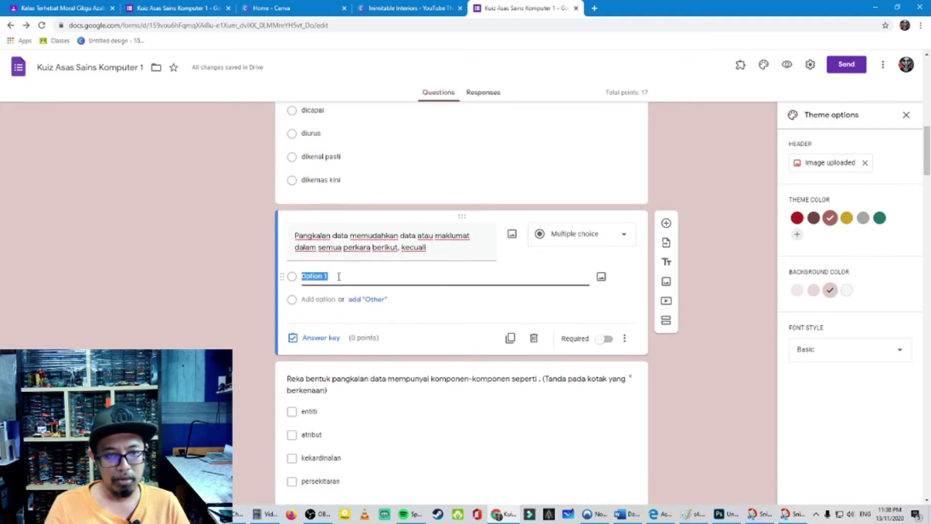
key("ctrl+v")
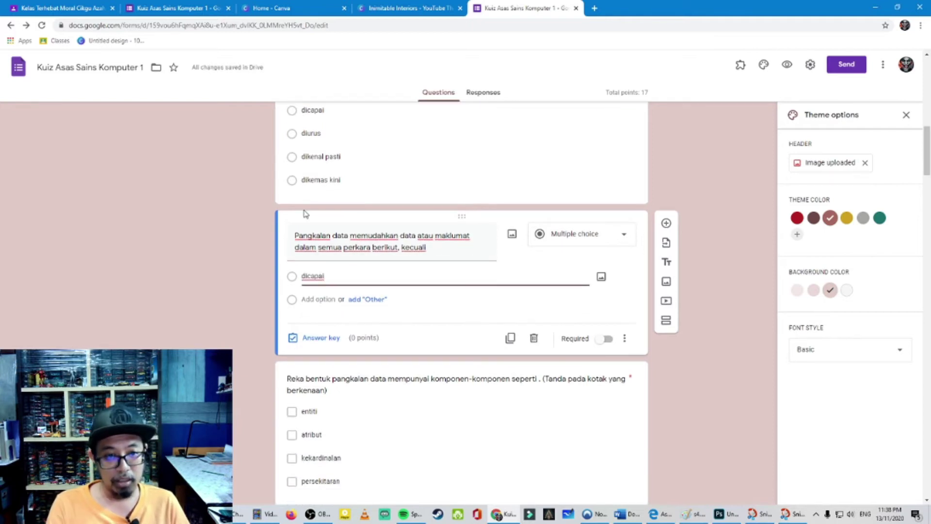
- Add an "Other" choice and a second answer option "diurus" to the new question
scroll(335, 174, "up", 1)
scroll(334, 172, "up", 2)
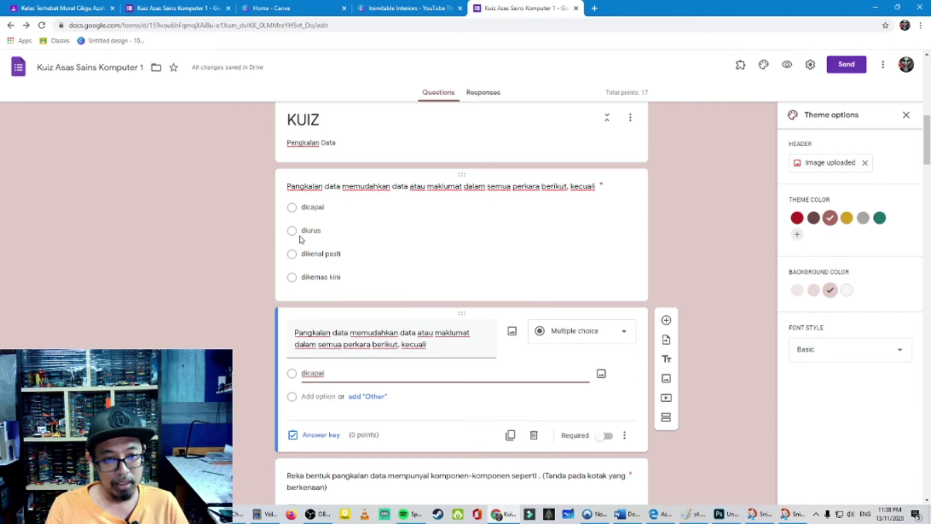
scroll(303, 227, "down", 2)
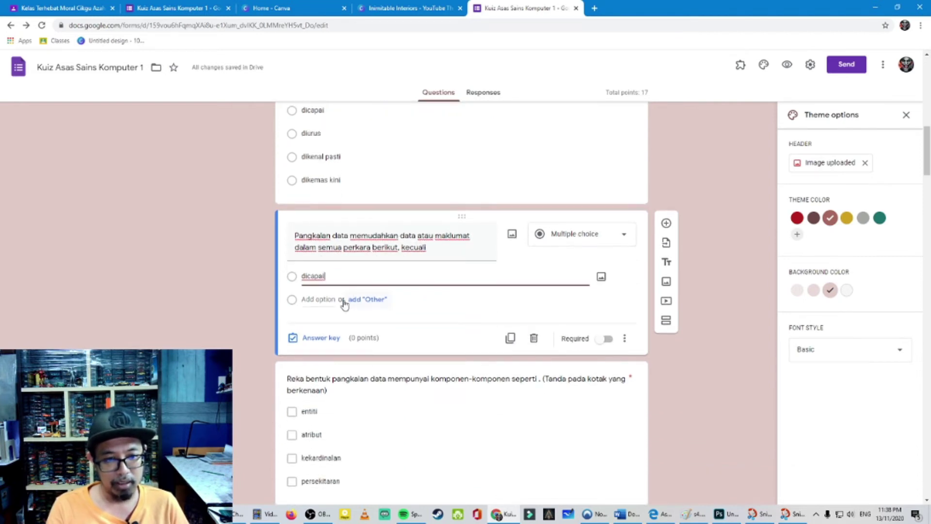
left_click(368, 303)
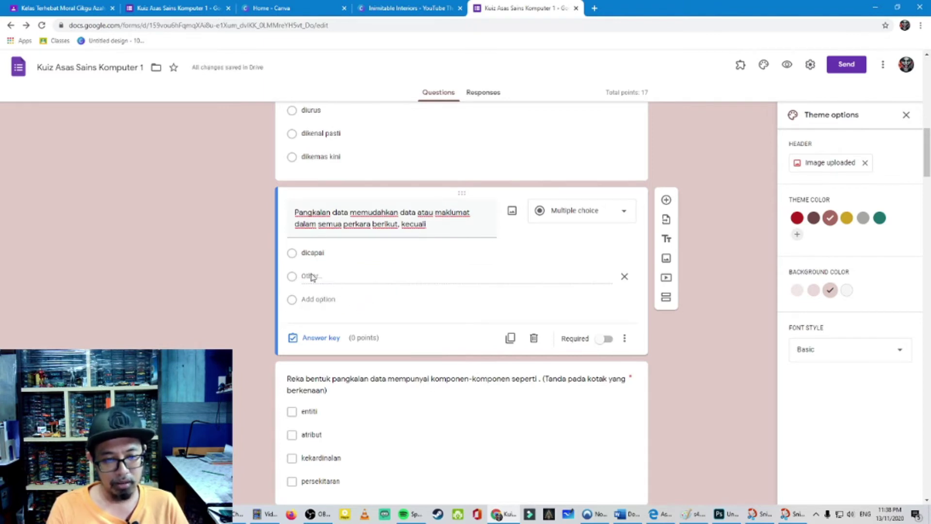
left_click(318, 300)
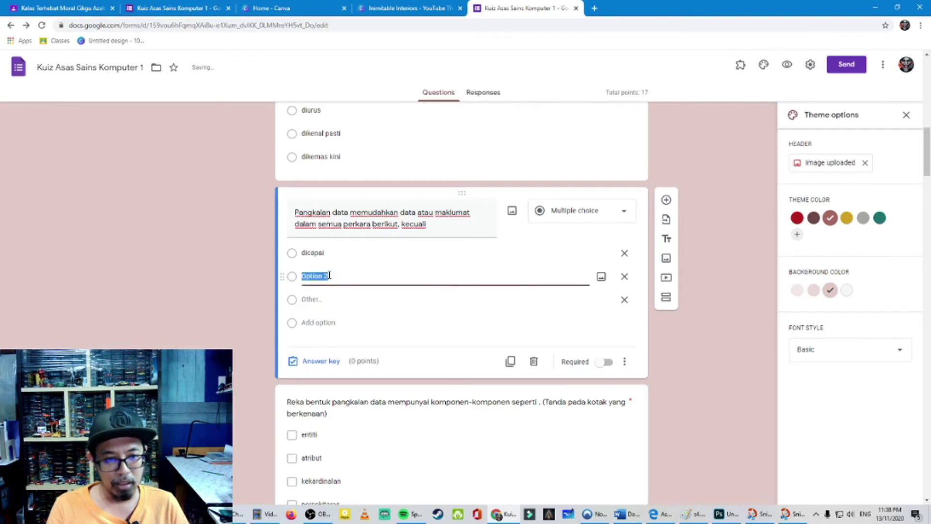
scroll(323, 287, "up", 1)
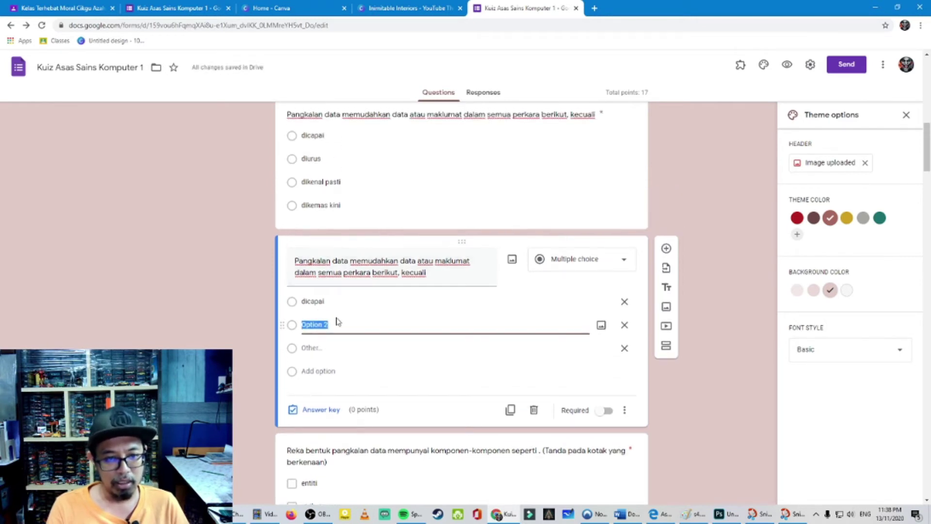
type("diur")
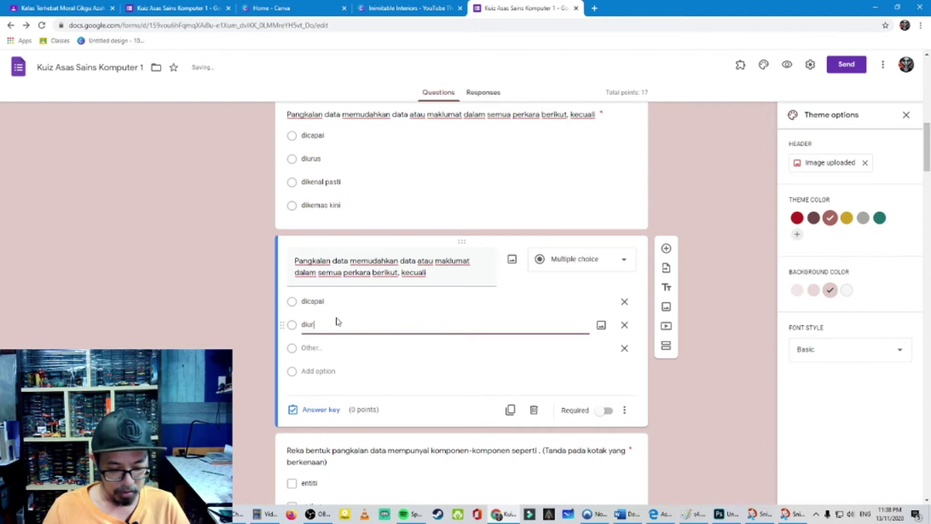
type("us")
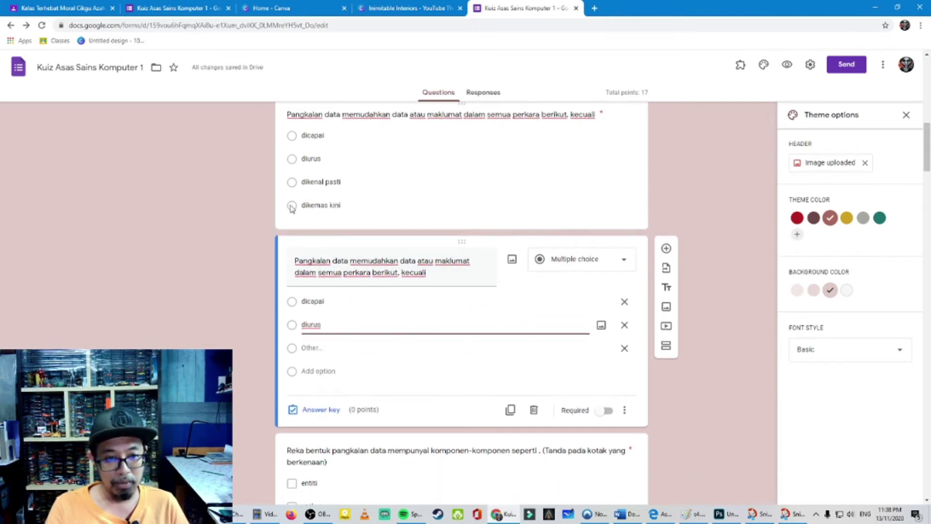
- Add "dikena lpasti" as the third answer option of the new multiple-choice question
left_click(326, 358)
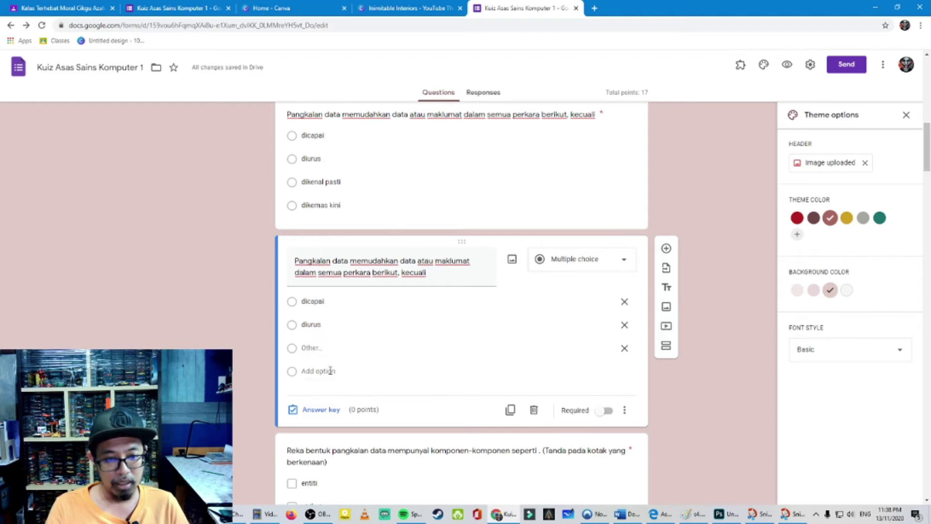
left_click(330, 370)
type("dikenal pasti")
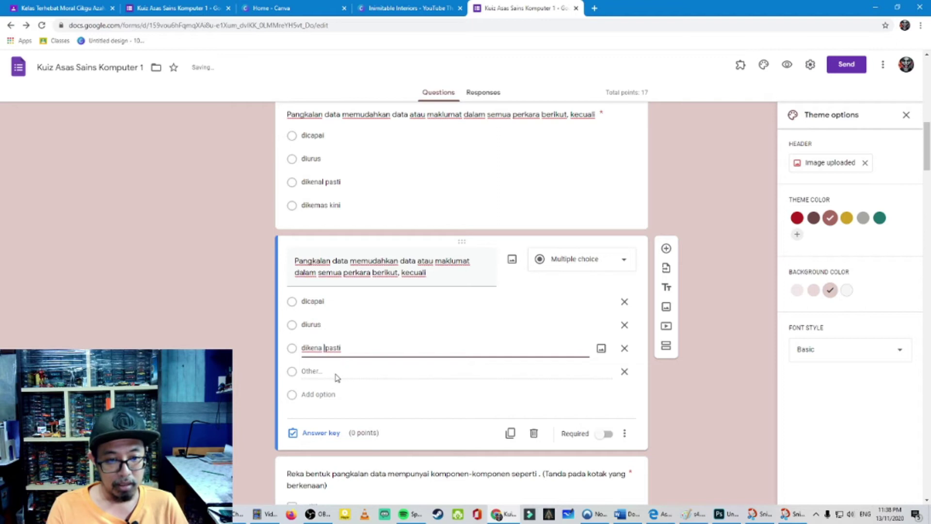
- Add a fourth answer option "dikemas kini", copied from the original question, and remove the "Other" choice
left_click(329, 392)
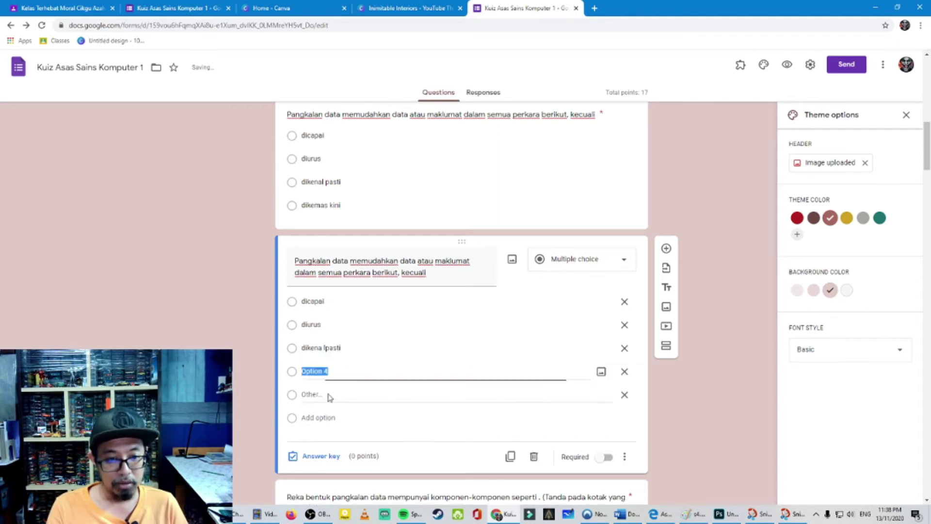
left_click(345, 206)
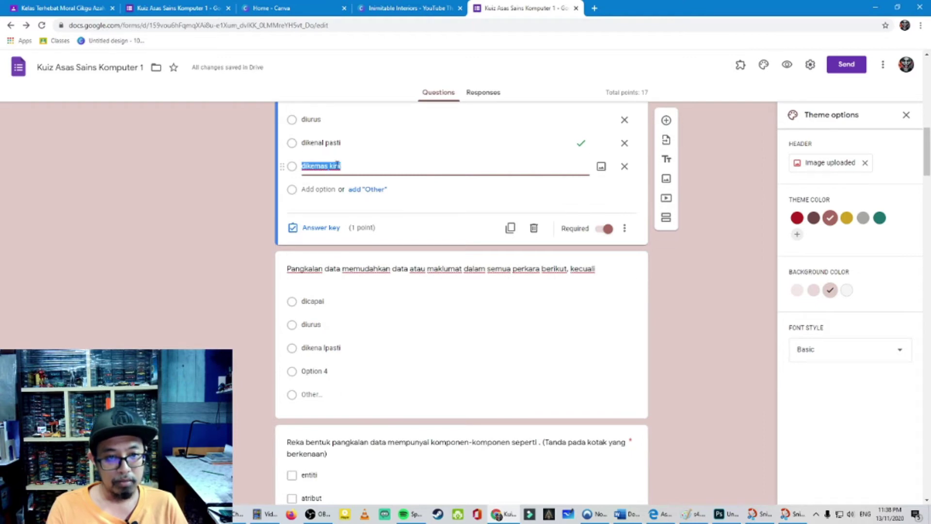
right_click(337, 165)
left_click(362, 200)
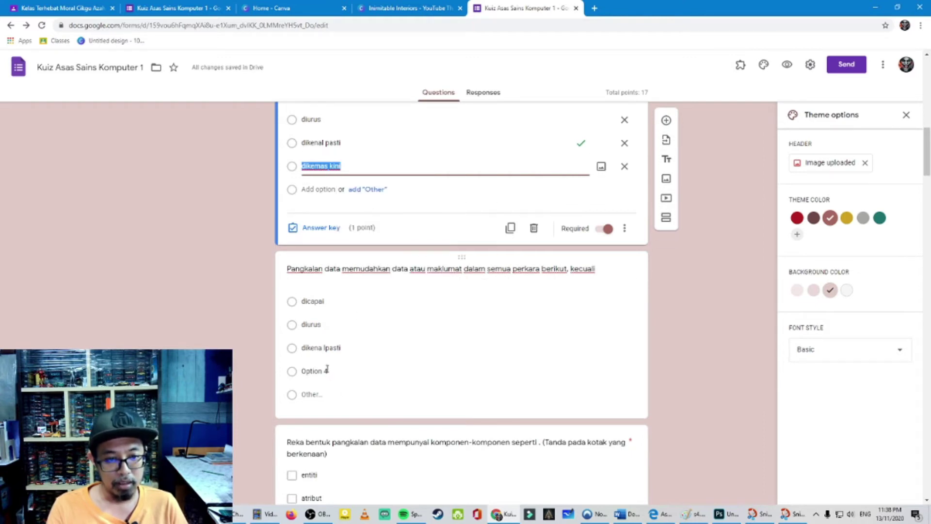
left_click(327, 369)
right_click(330, 334)
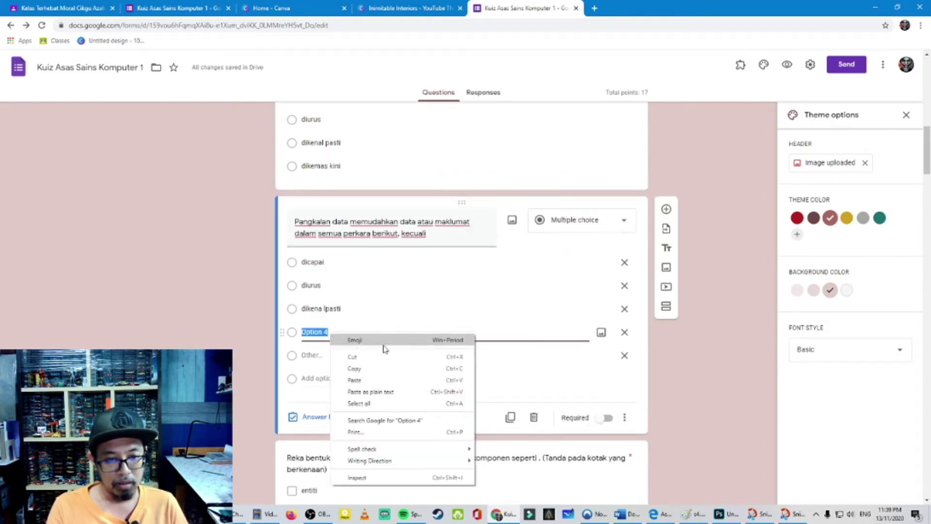
left_click(367, 381)
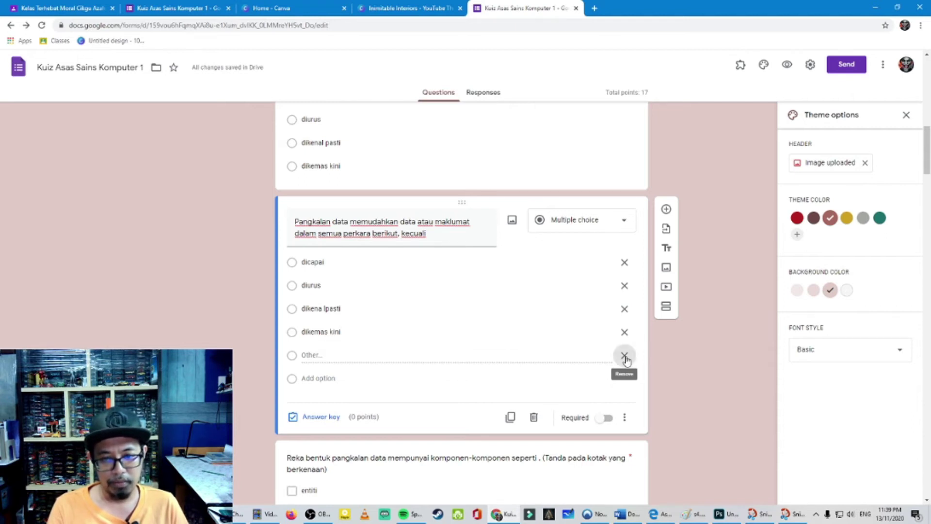
left_click(625, 357)
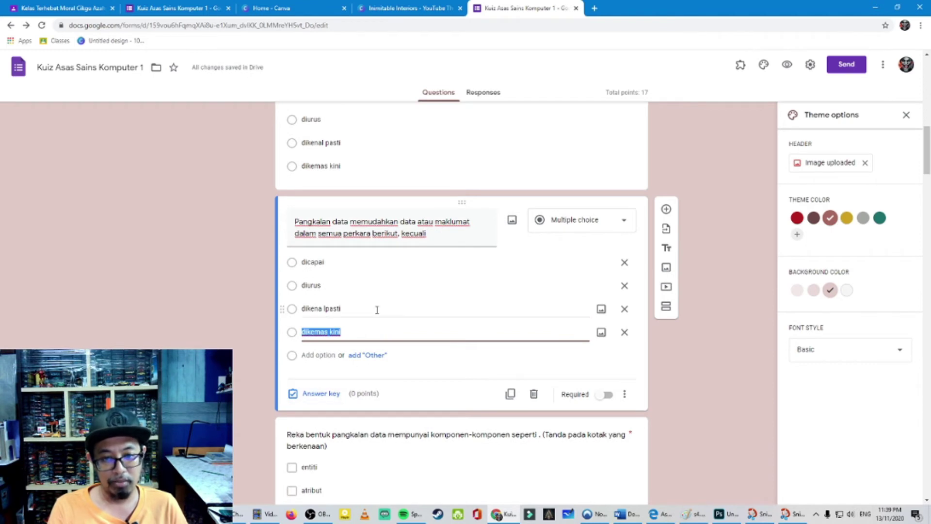
- In the new question's answer key, mark "dikena lpasti" as correct and set the score to 1 point
left_click(317, 394)
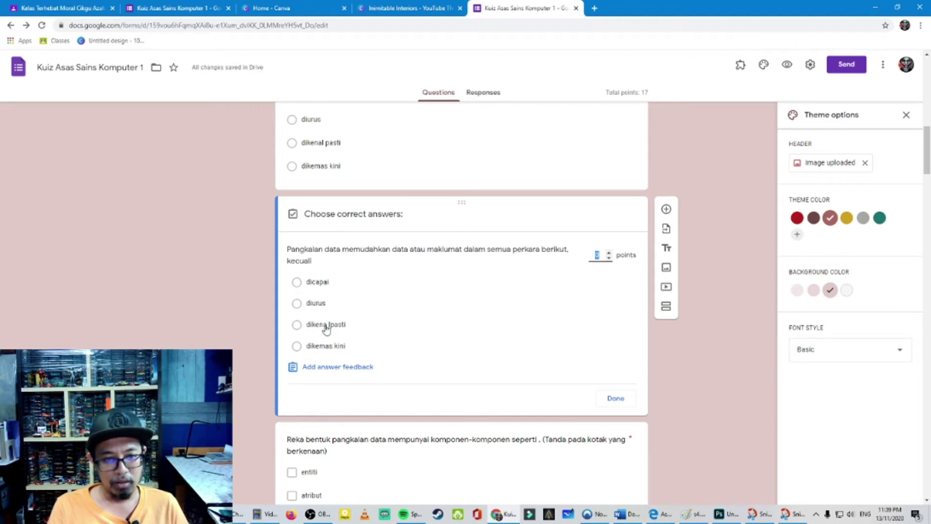
left_click(297, 325)
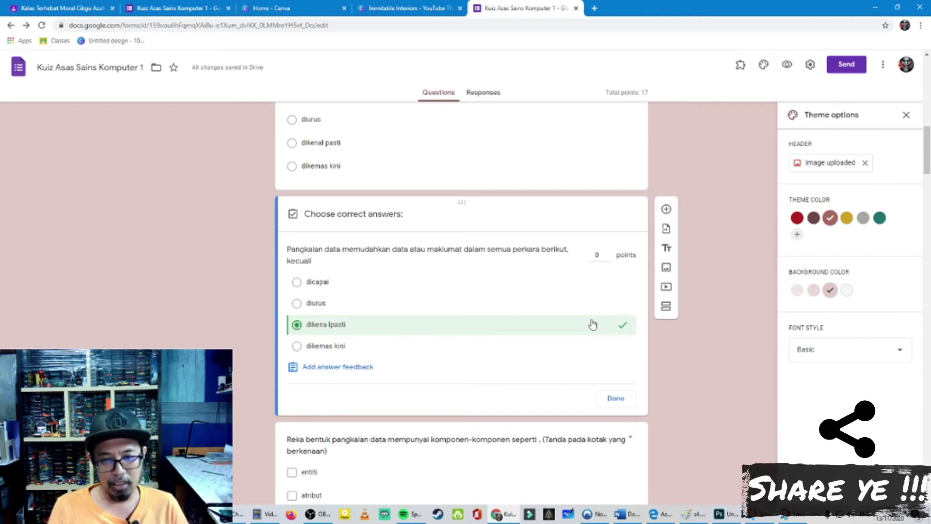
left_click(609, 253)
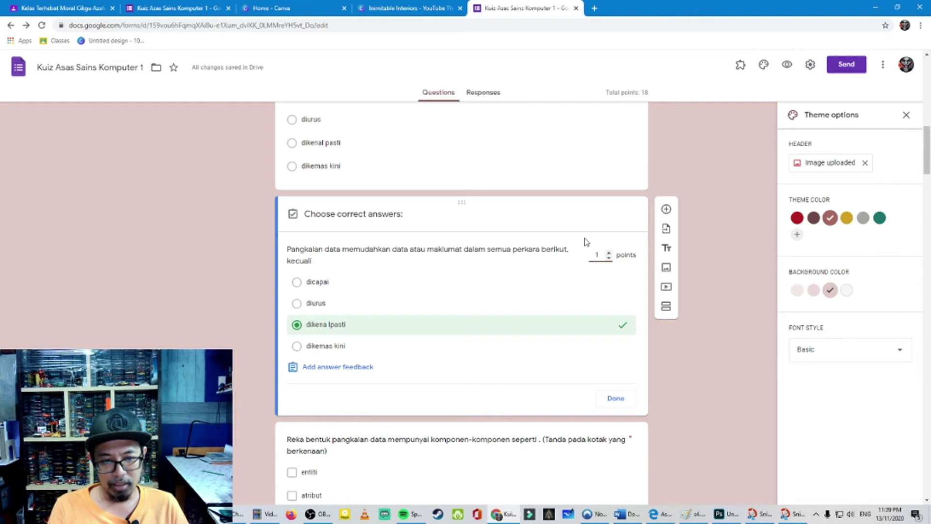
- Add the answer feedback "jawapan anda salah" for incorrect answers to the new question
left_click(332, 369)
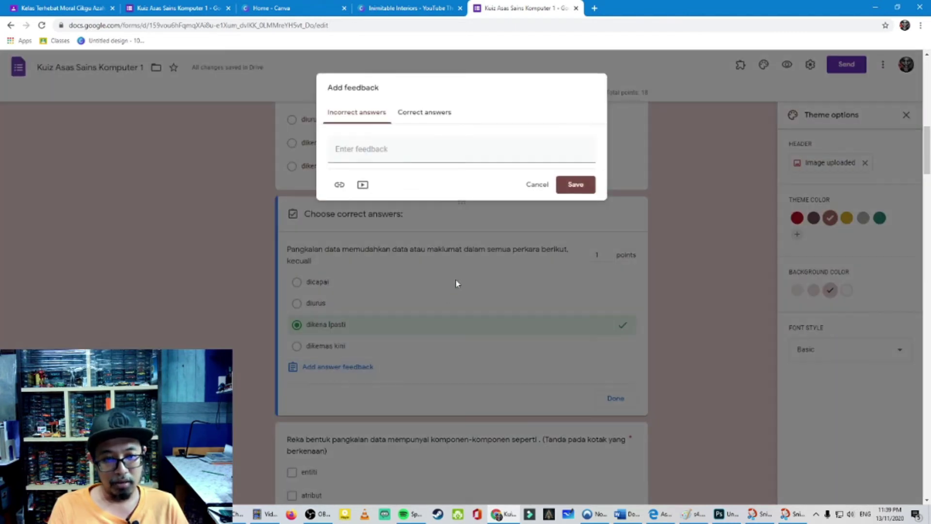
left_click(368, 150)
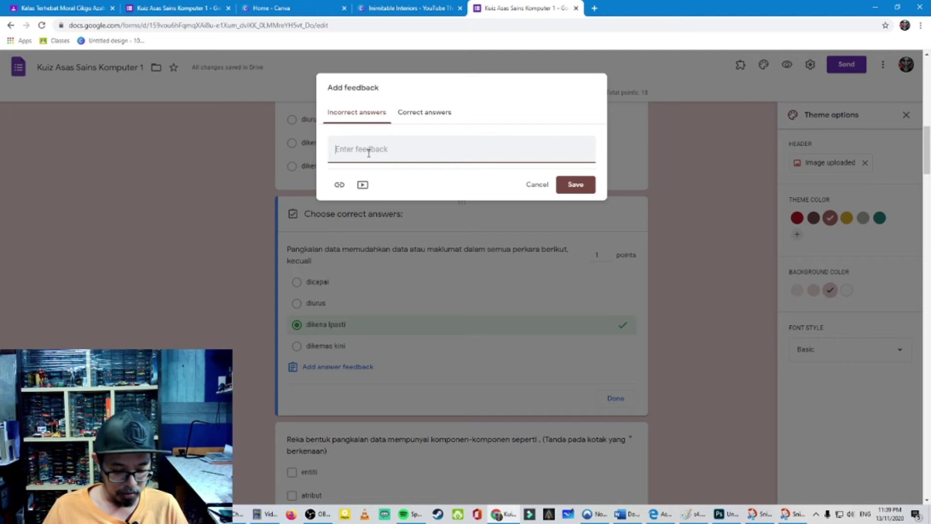
type("jawapan andasalah")
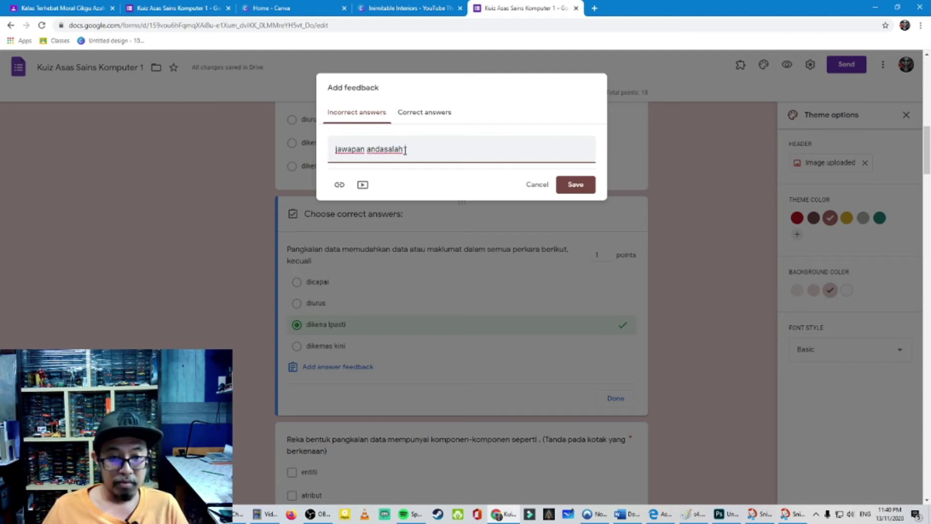
key("Left")
key("Left")
key("Left")
key("Left")
key("Left")
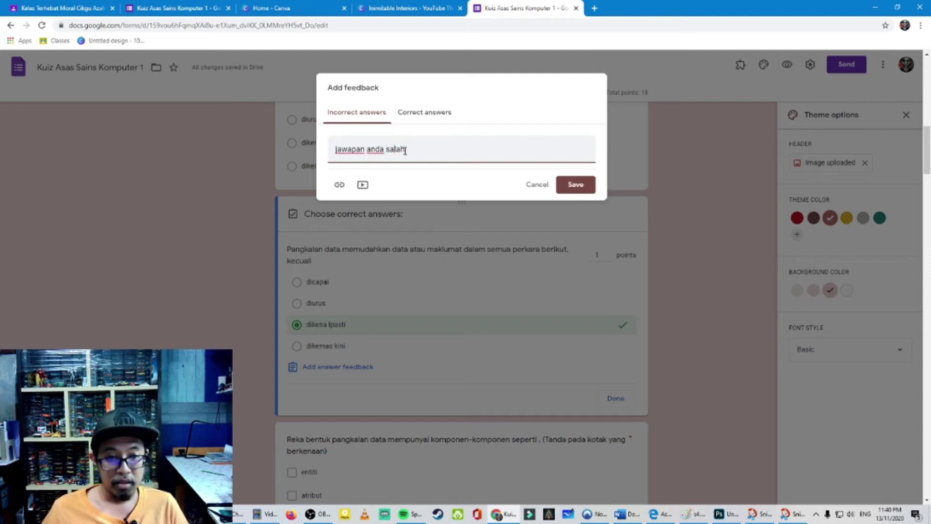
key("End")
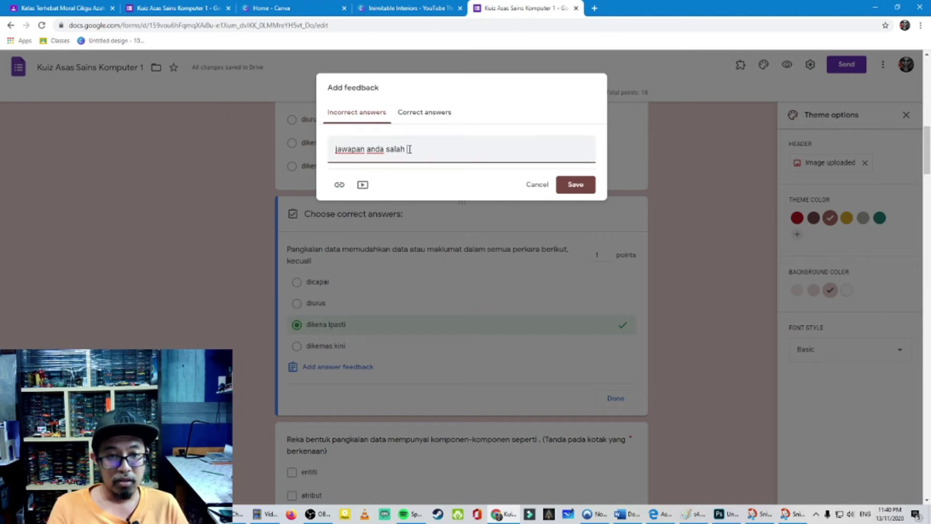
- Add the feedback "Tahniah jawapan anda betul" for correct answers, then save the feedback and finish the answer key
left_click_drag(409, 149, 349, 146)
right_click(351, 148)
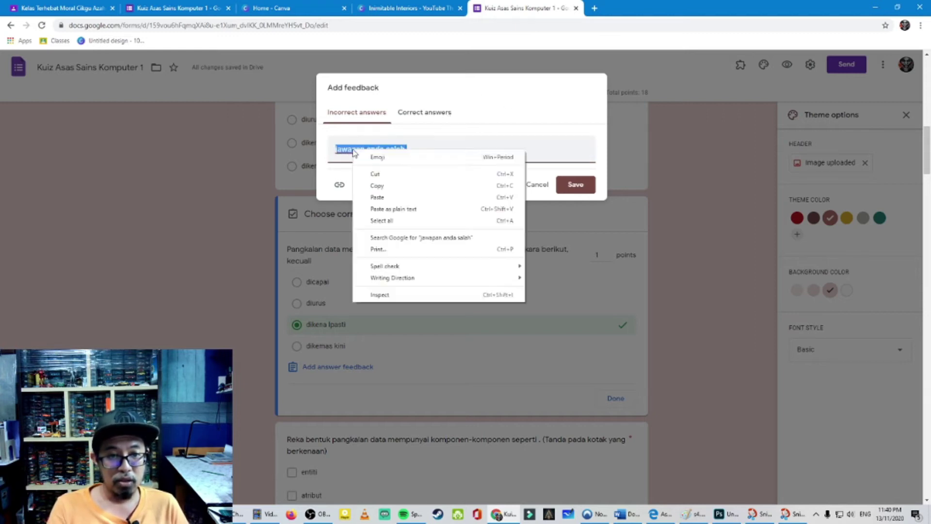
left_click(391, 189)
left_click(420, 115)
left_click(402, 154)
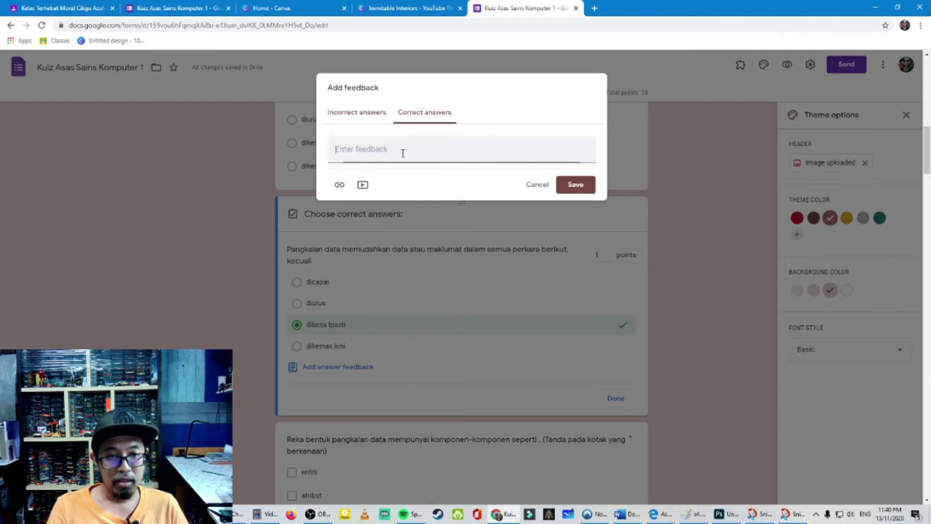
type("Tahniah jawapan anda betul")
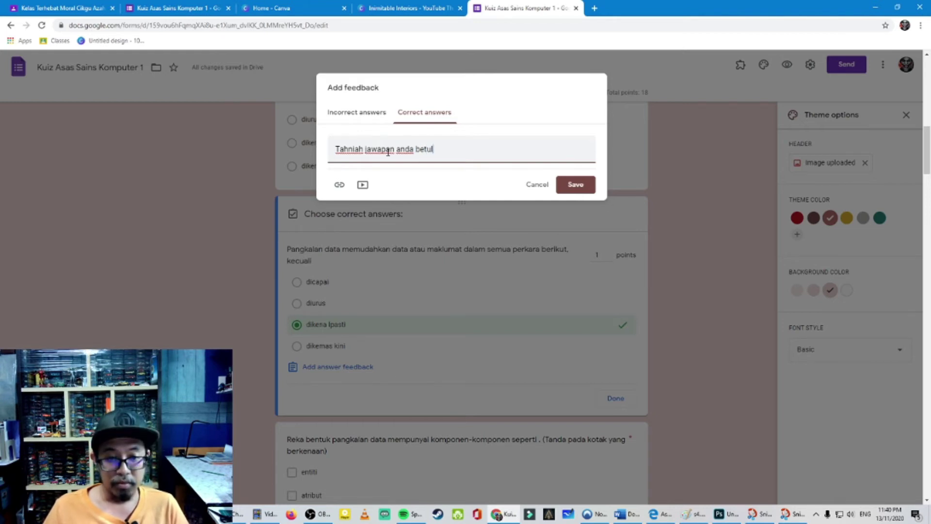
left_click(573, 184)
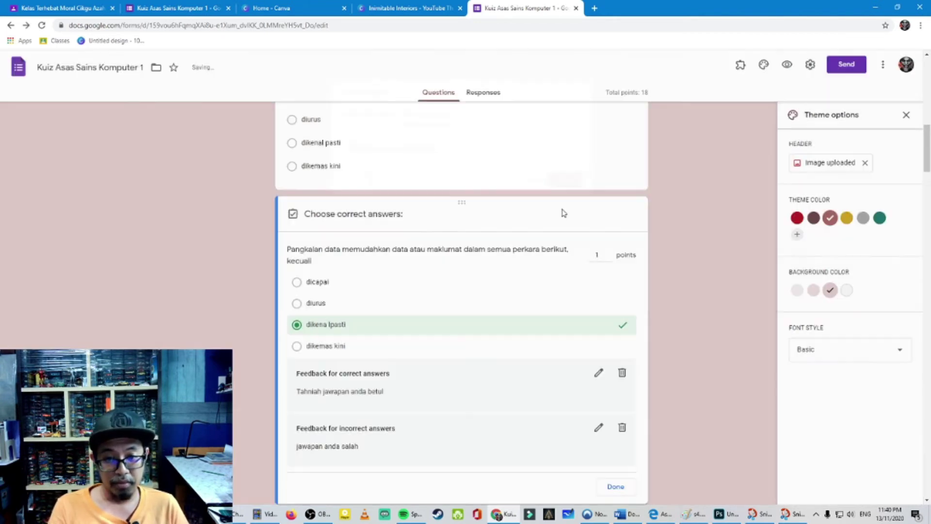
scroll(523, 390, "down", 1)
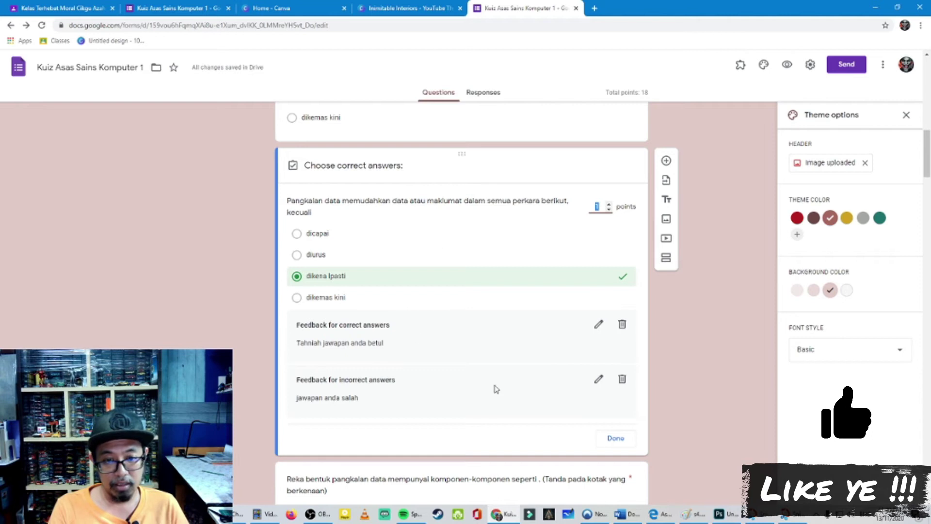
left_click(616, 439)
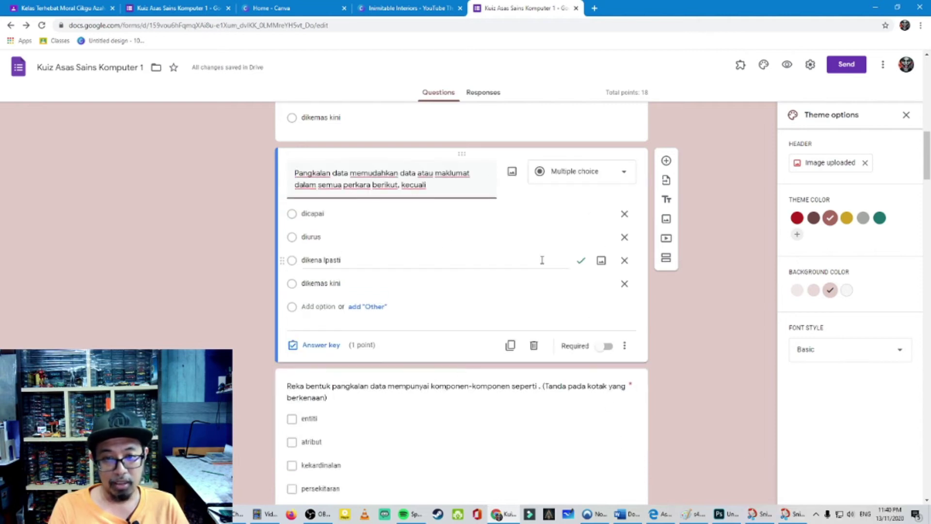
- Review the completed multiple-choice question and the other questions further down the quiz
scroll(445, 241, "up", 1)
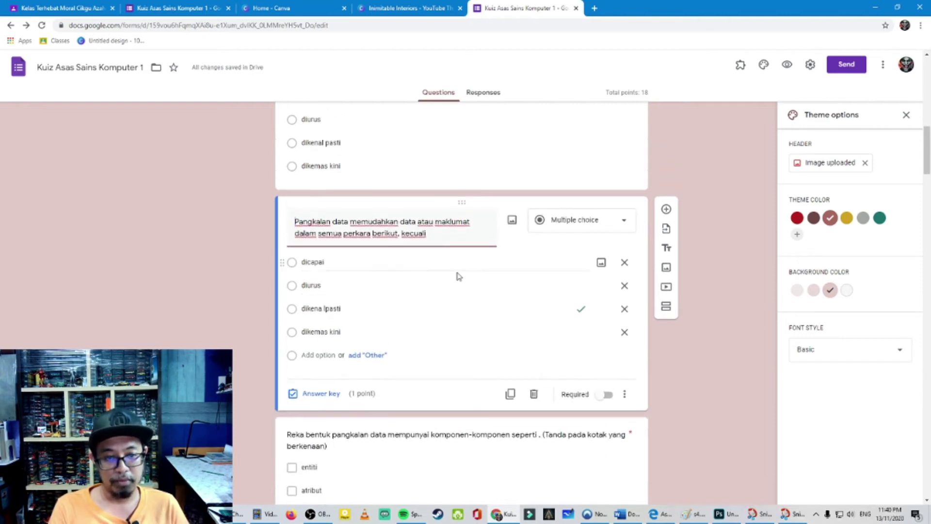
scroll(453, 274, "down", 1)
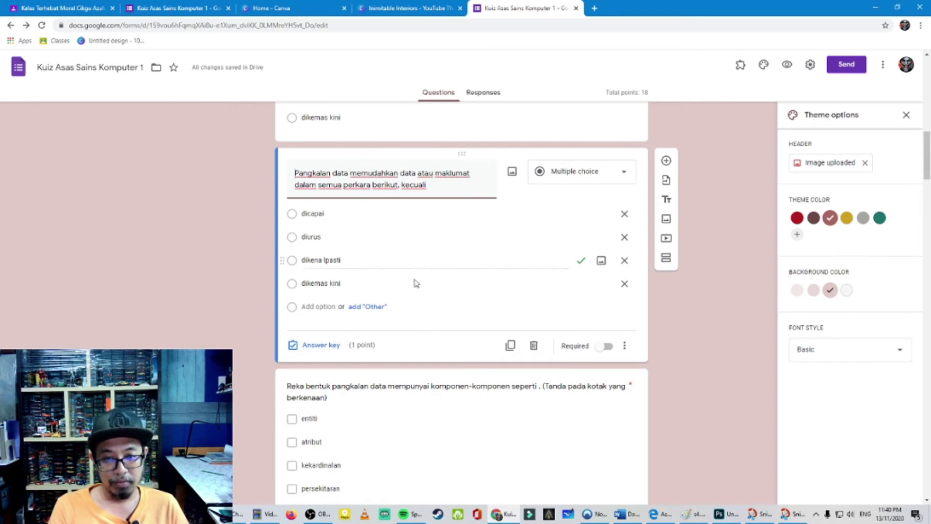
scroll(494, 255, "up", 1)
scroll(494, 255, "up", 1)
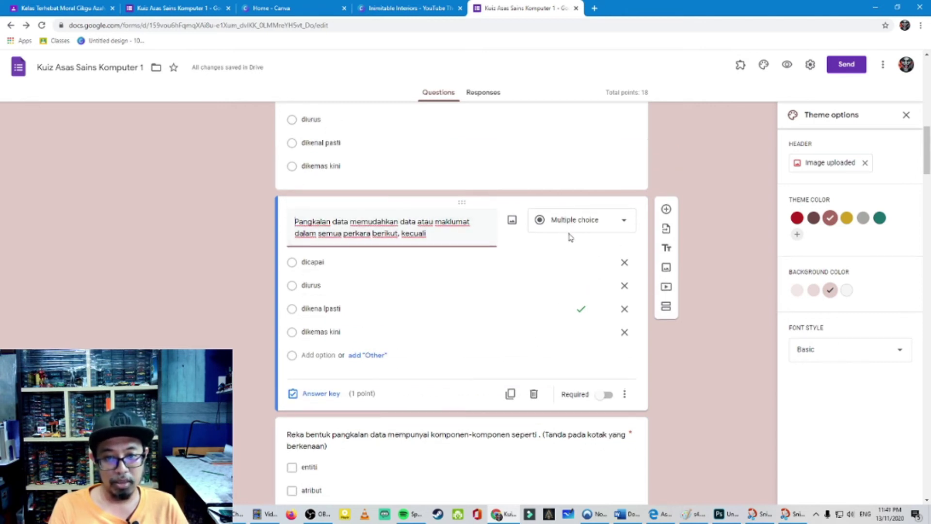
scroll(510, 285, "down", 5)
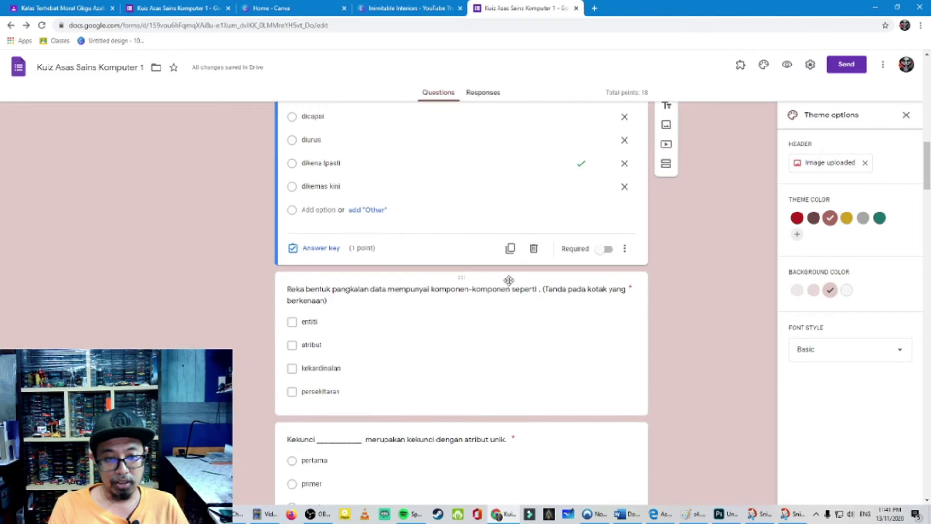
scroll(531, 259, "down", 15)
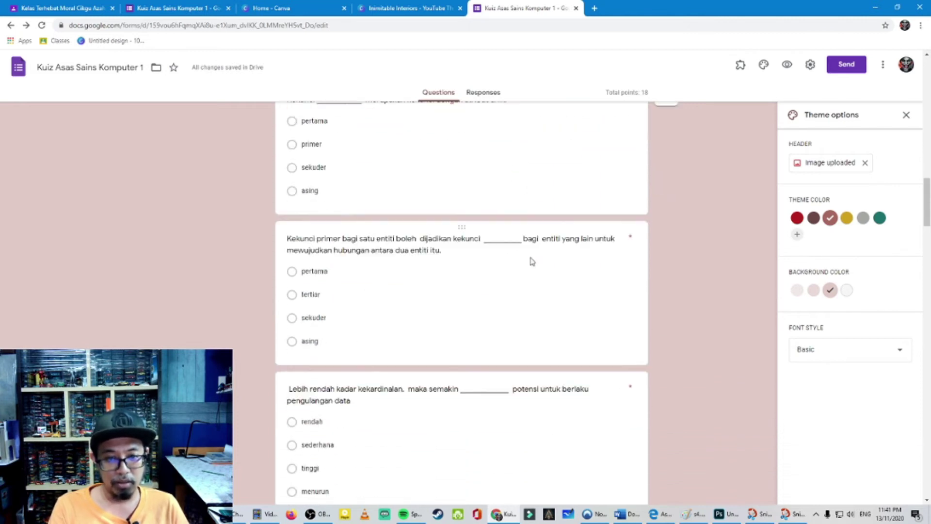
scroll(531, 257, "up", 20)
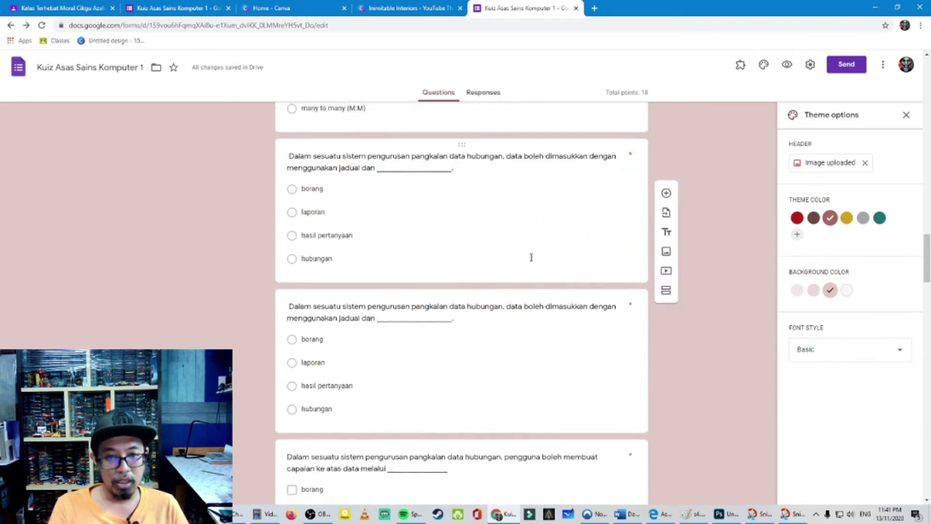
scroll(489, 295, "down", 2)
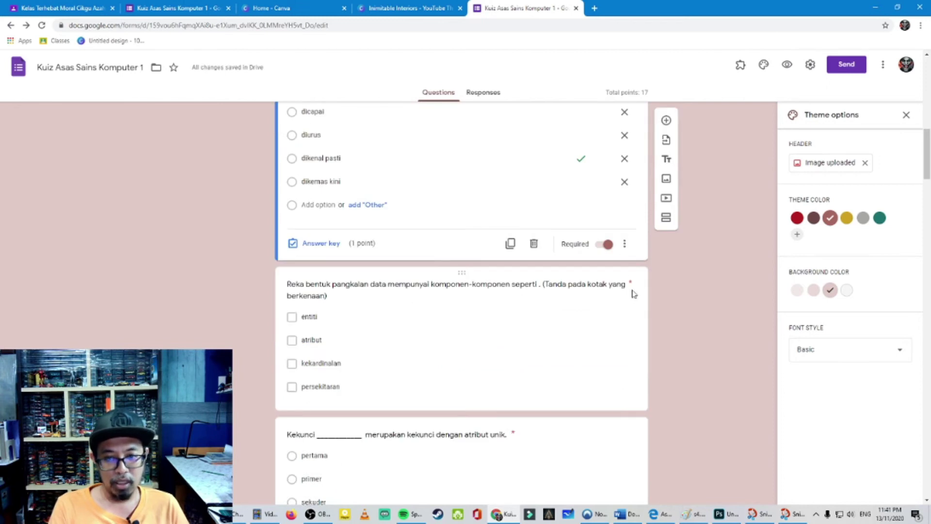
- Set the answer key of the "Reka bentuk pangkalan data" checkbox question to 3 points
left_click(620, 332)
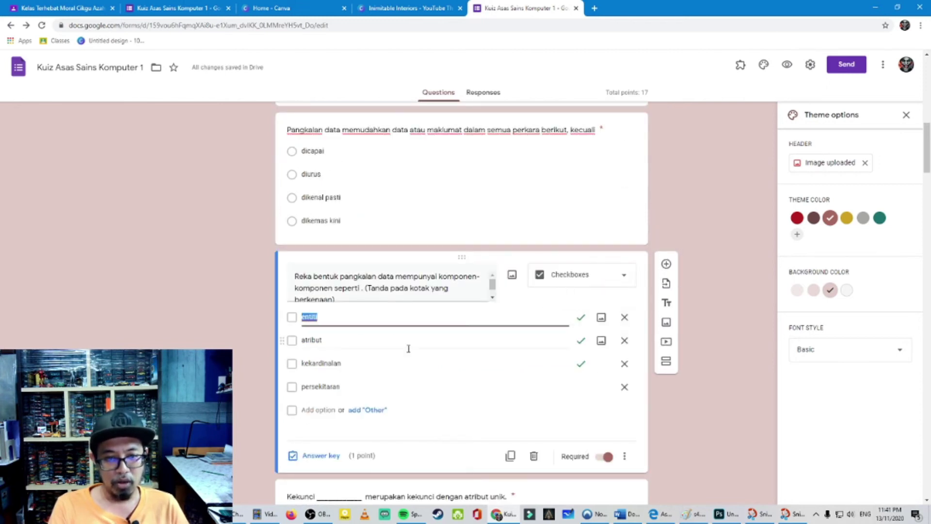
scroll(371, 289, "up", 1)
scroll(373, 288, "down", 1)
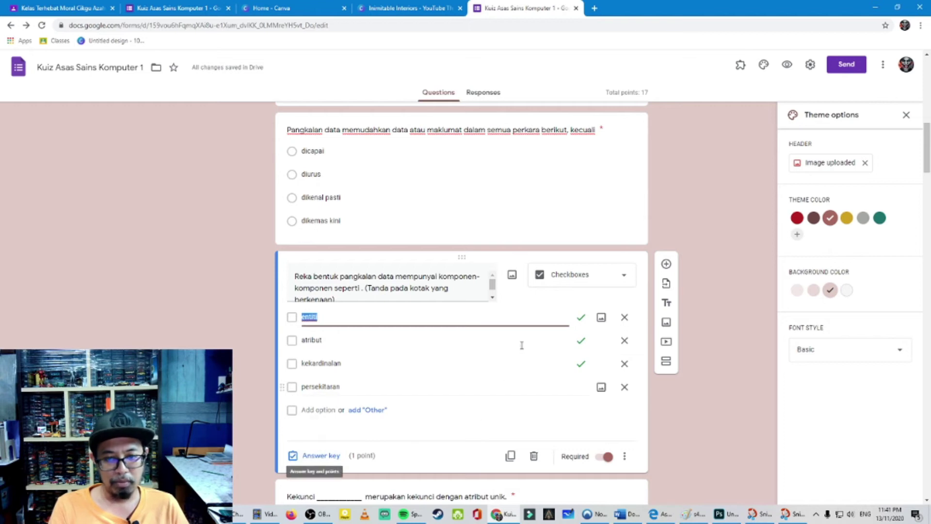
left_click(321, 456)
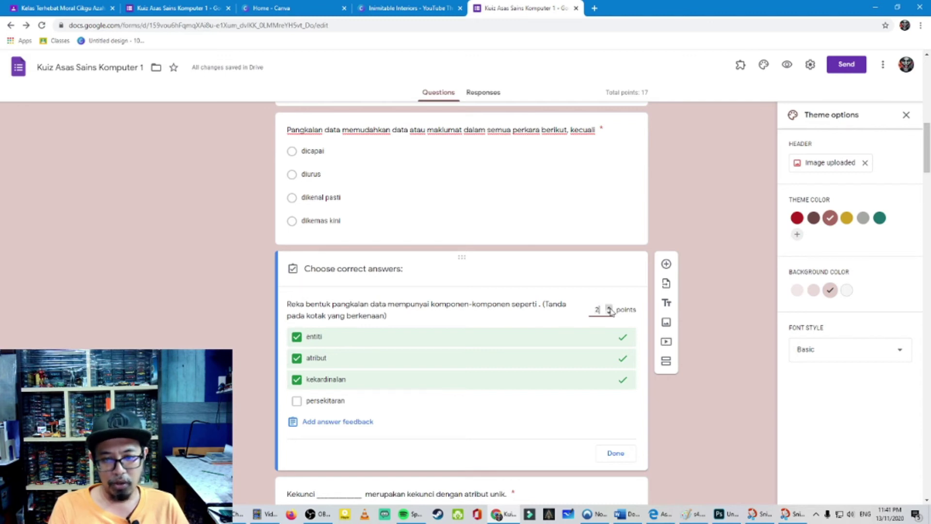
left_click(615, 453)
double_click(479, 374)
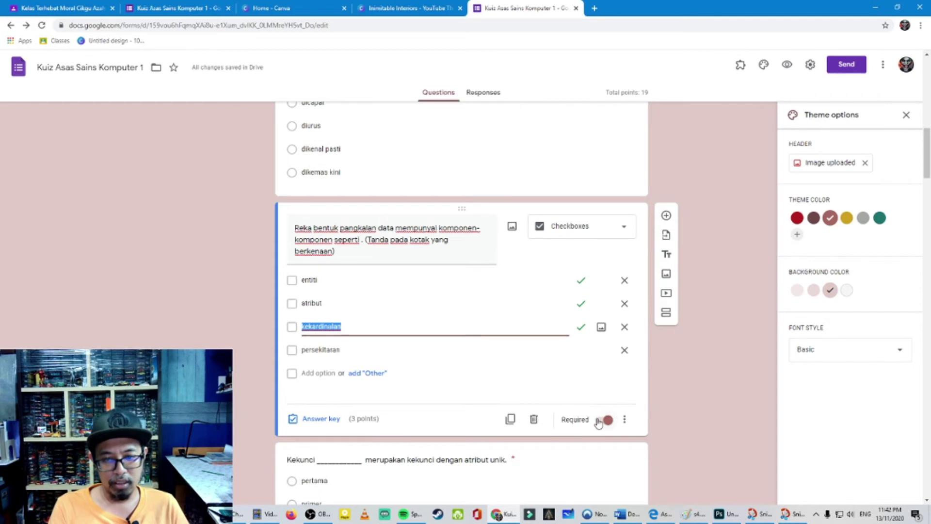
left_click(603, 420)
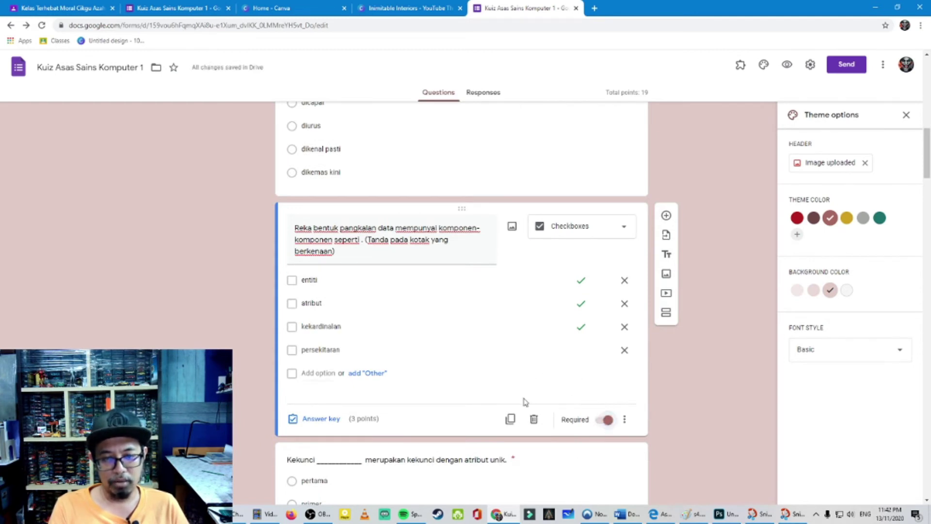
scroll(541, 371, "down", 3)
scroll(567, 354, "up", 3)
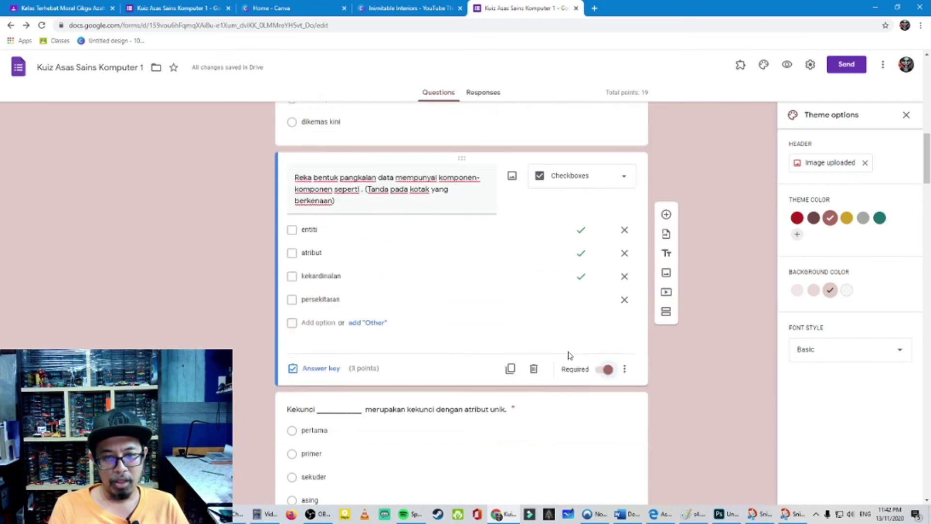
- Upload the image s1.PNG from the Desktop into the multiple-choice question about the function code that calculates "kuasa tiga"
scroll(480, 312, "up", 3)
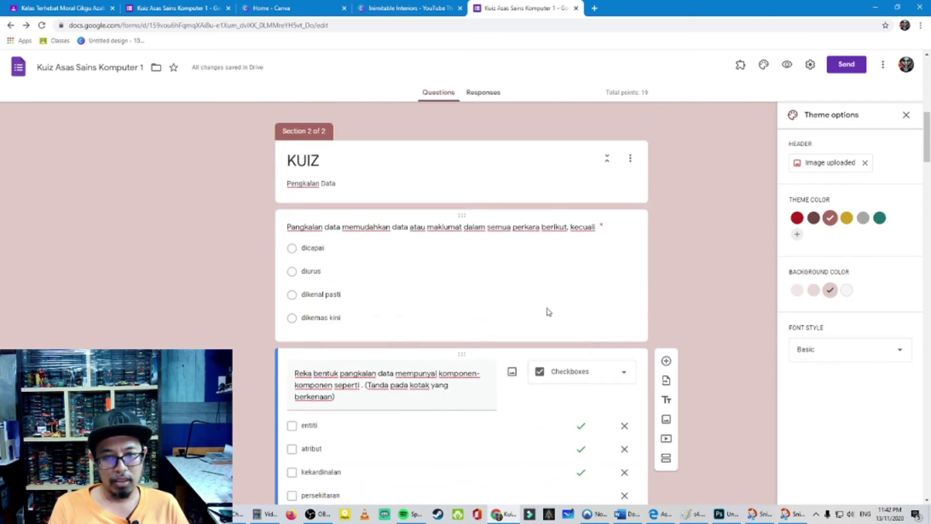
scroll(530, 350, "down", 20)
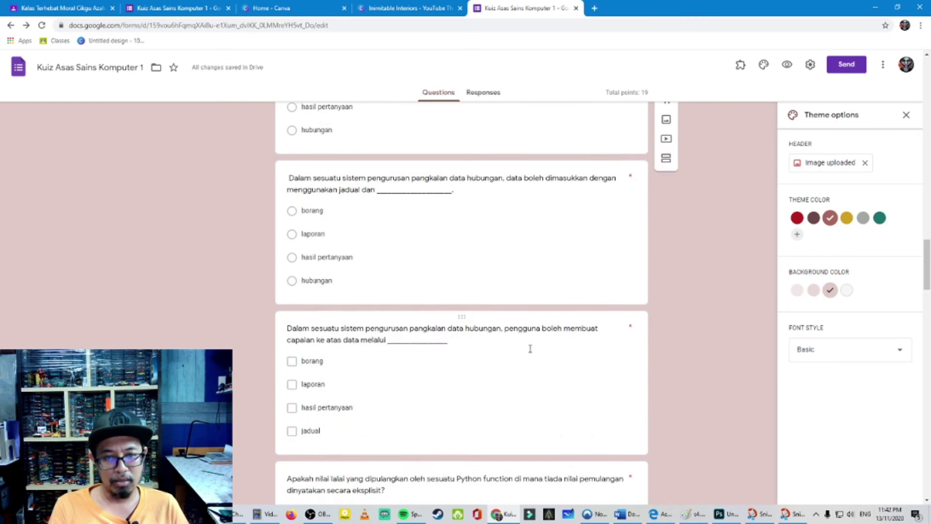
scroll(531, 353, "down", 7)
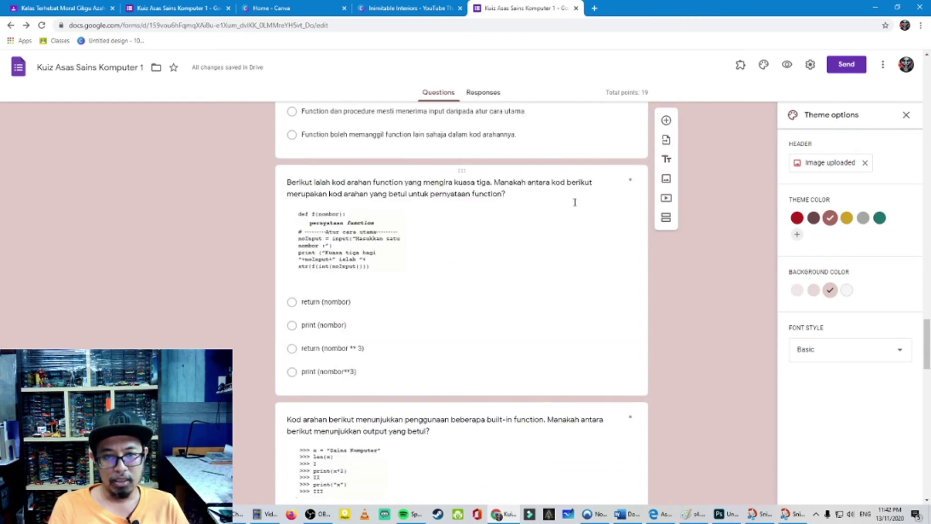
left_click(629, 192)
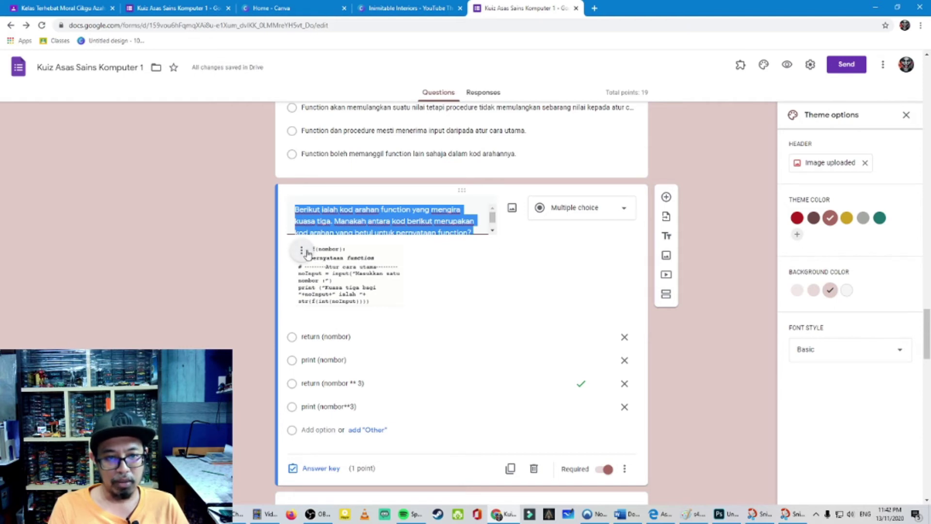
left_click(512, 210)
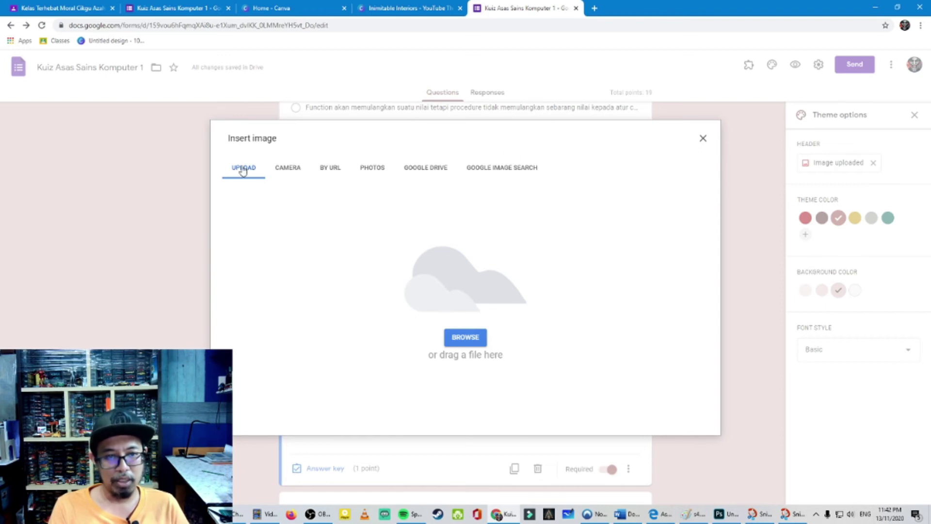
left_click(470, 340)
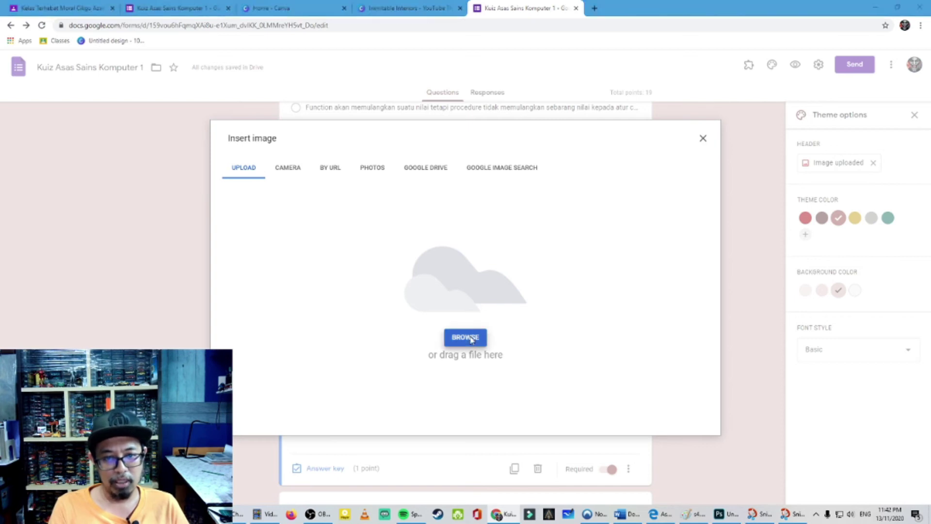
left_click(39, 211)
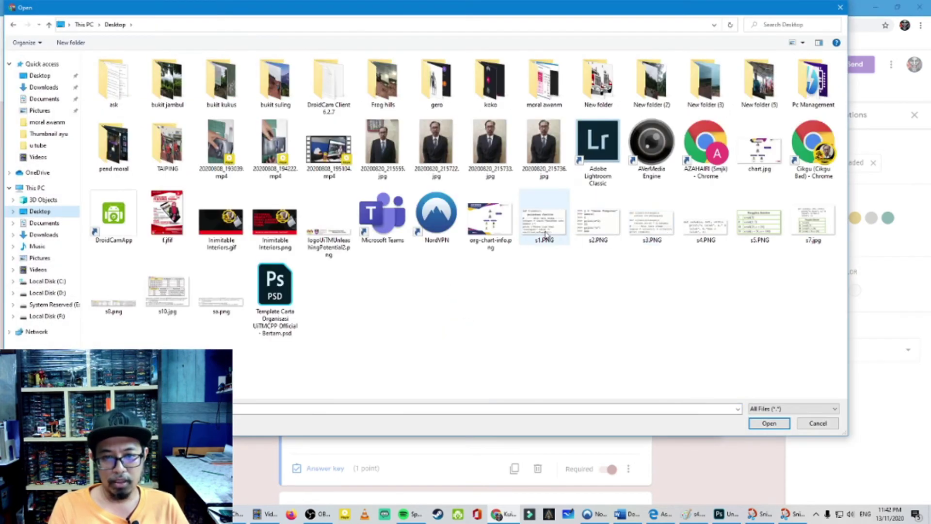
left_click(544, 228)
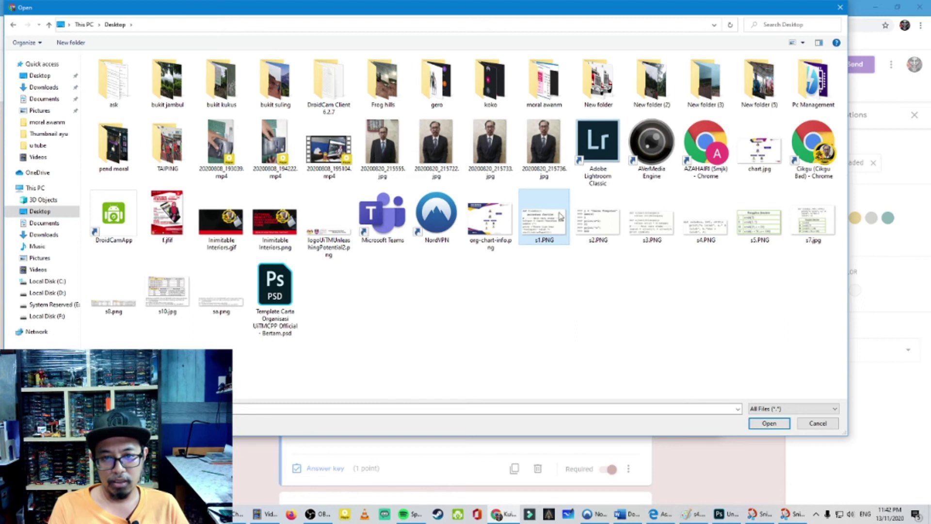
left_click(776, 421)
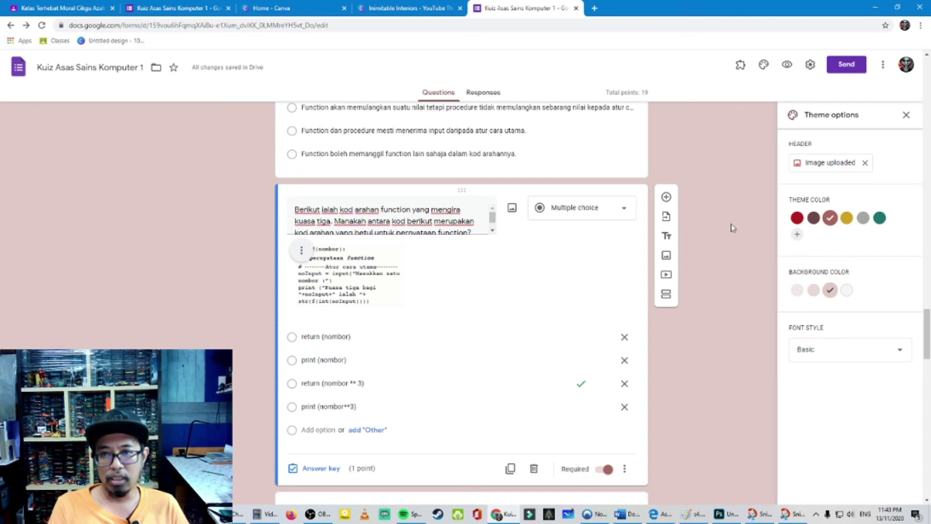
- Switch to the Asas Sains Komputer Tingkatan 3 PDF in Edge and snip the code inside question 12's box
left_click(875, 11)
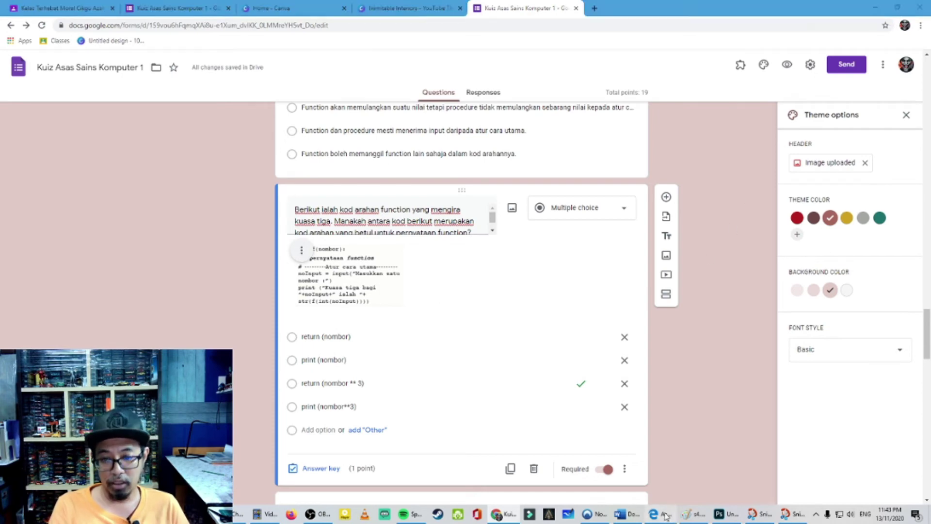
scroll(567, 370, "up", 10)
scroll(567, 370, "up", 10)
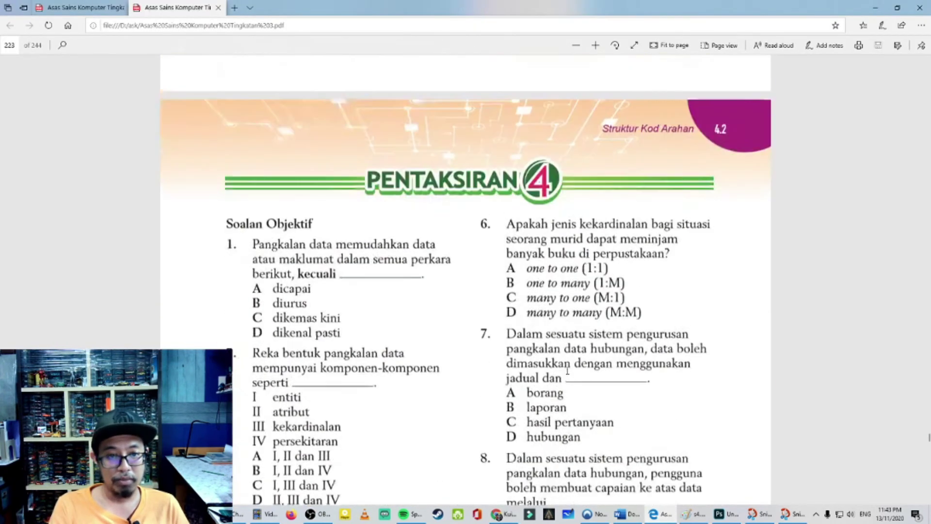
scroll(567, 370, "down", 5)
scroll(567, 370, "down", 4)
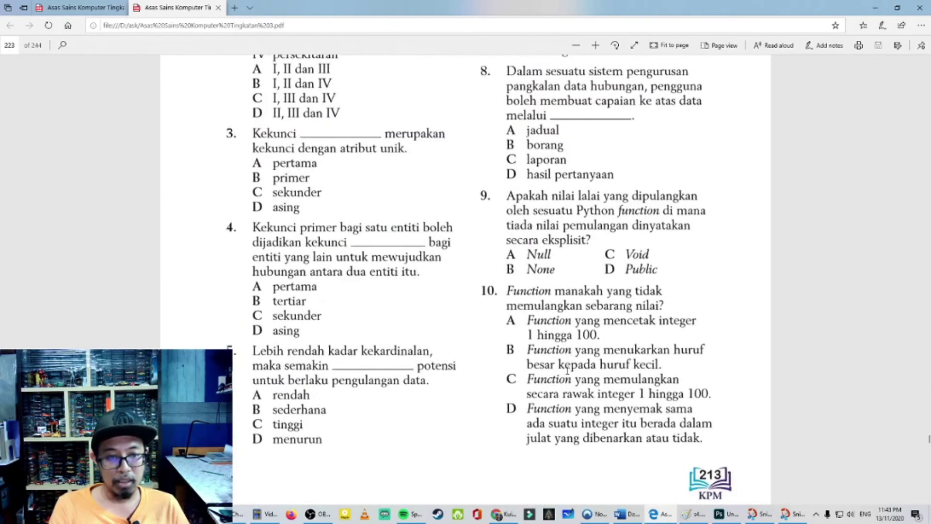
scroll(568, 370, "down", 1)
scroll(567, 370, "up", 4)
scroll(567, 370, "down", 15)
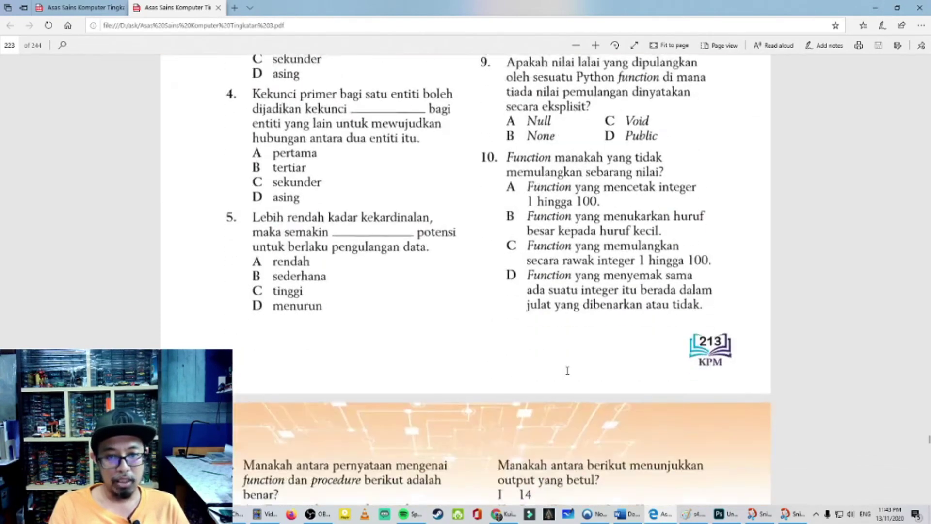
scroll(567, 370, "down", 1)
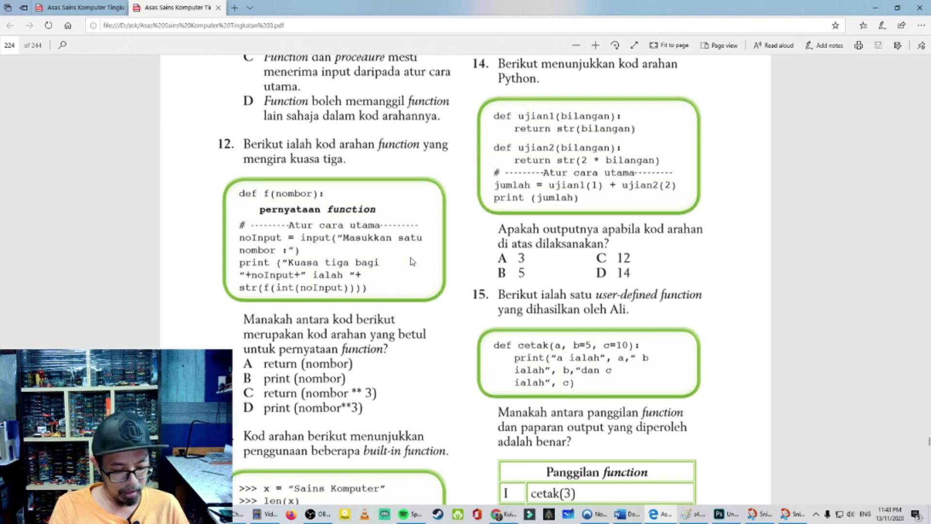
key("super+shift+s")
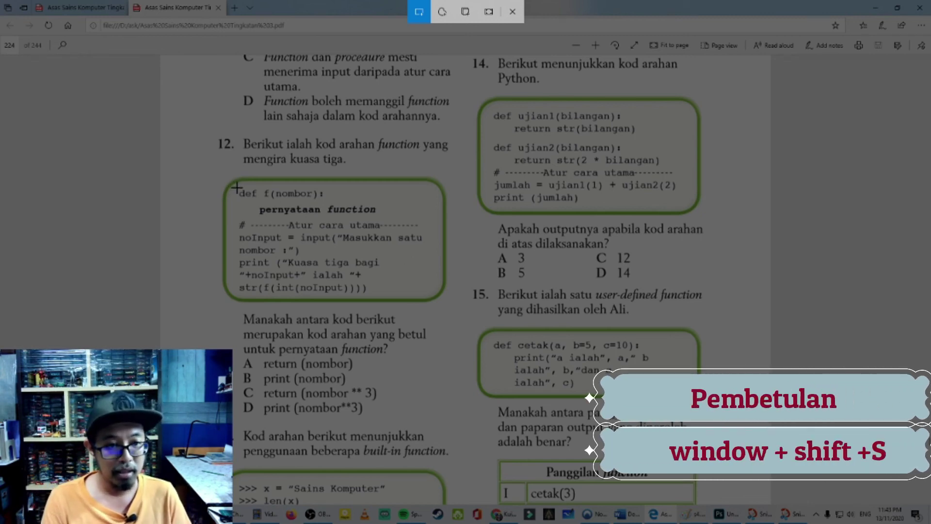
mouse_move(238, 187)
left_mouse_down()
mouse_move(234, 301)
mouse_move(426, 294)
left_mouse_up()
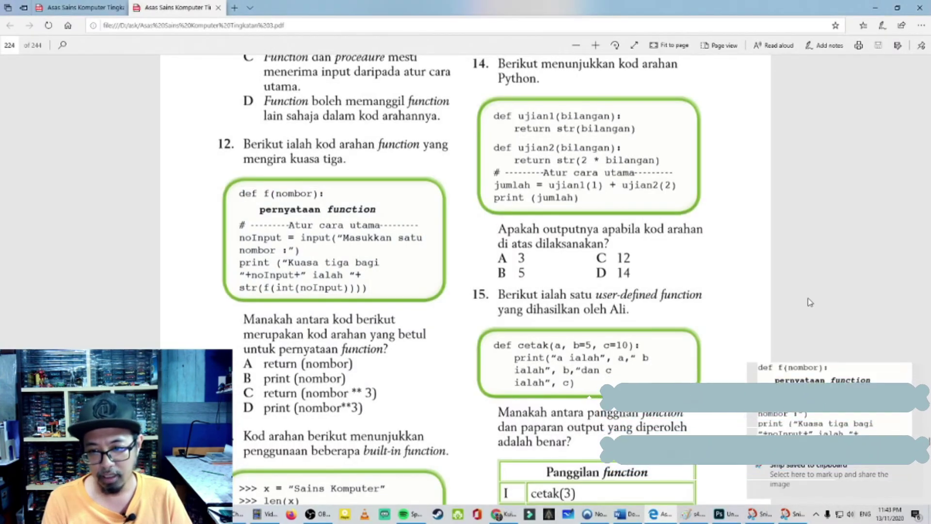
- Open the captured snip in Snip & Sketch and save it to the Desktop as s1.PNG in PNG format, replacing the existing file
left_click(837, 473)
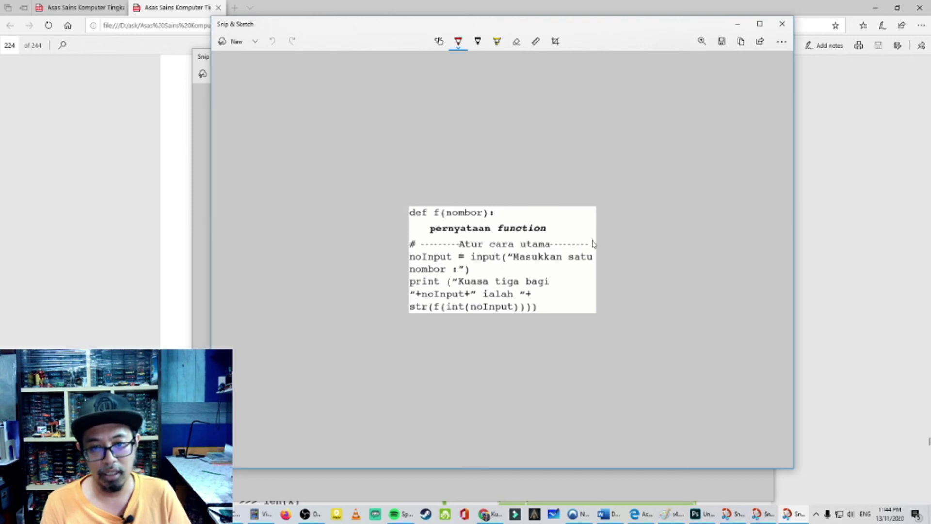
left_click(722, 41)
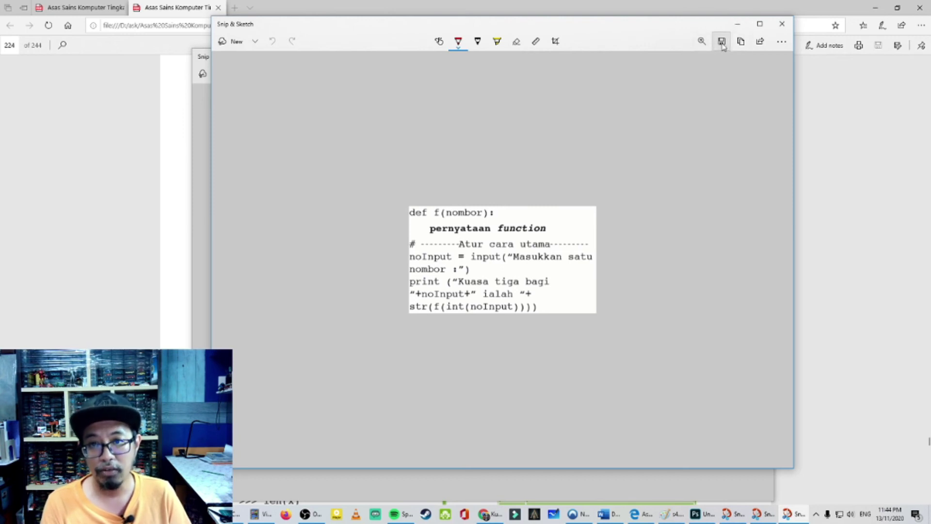
scroll(538, 183, "down", 2)
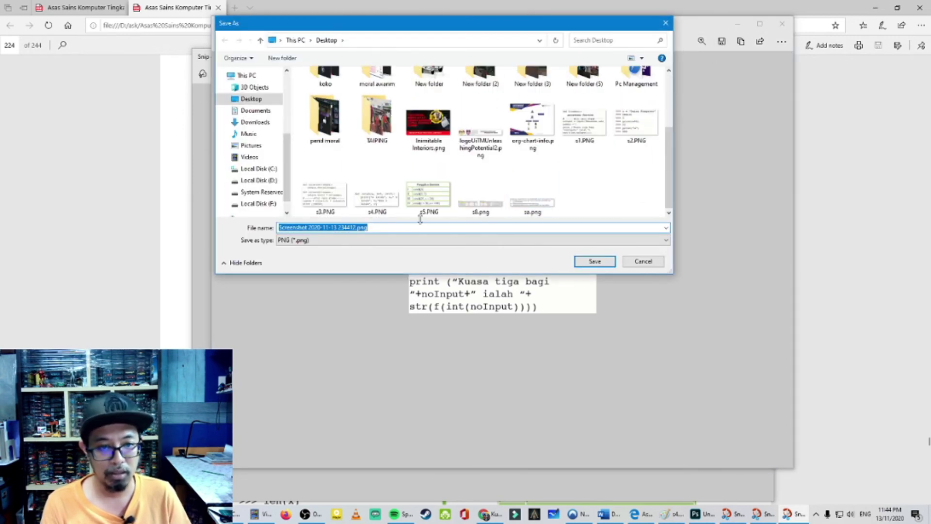
type("s1")
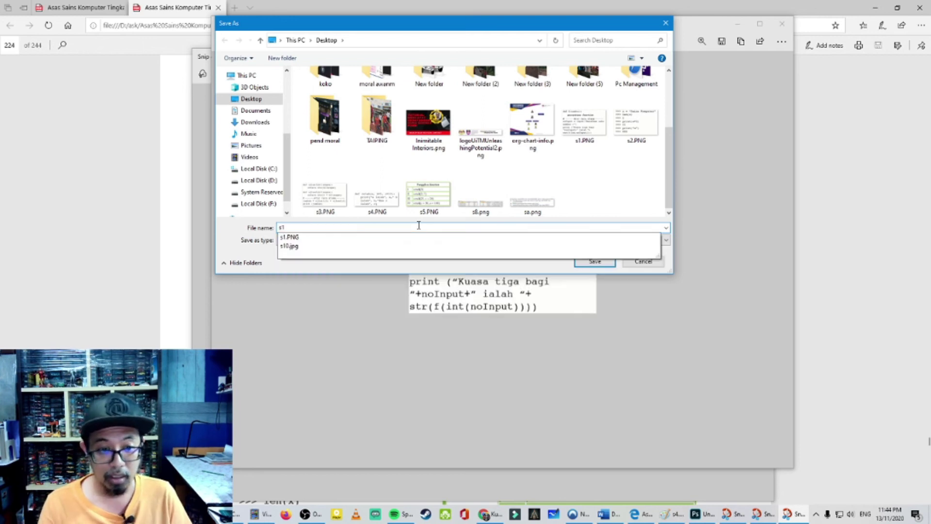
left_click(522, 238)
left_click(362, 240)
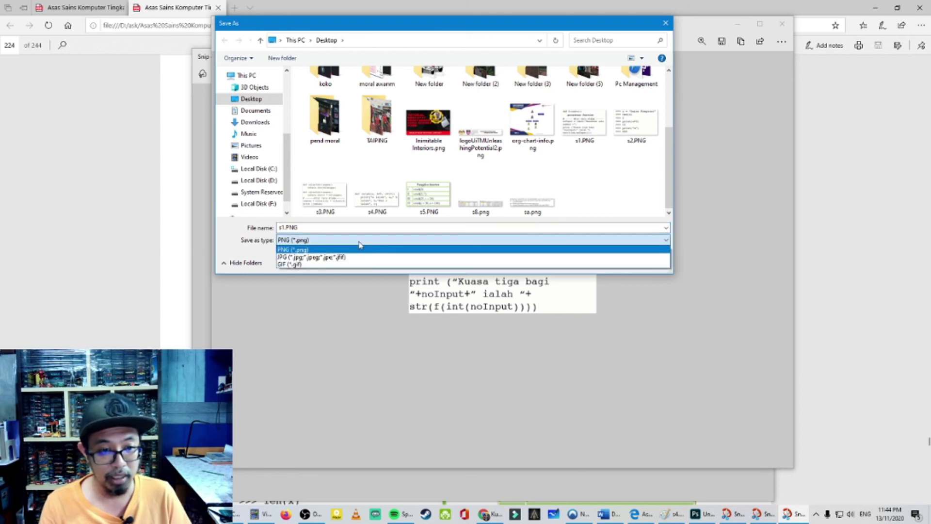
left_click(360, 245)
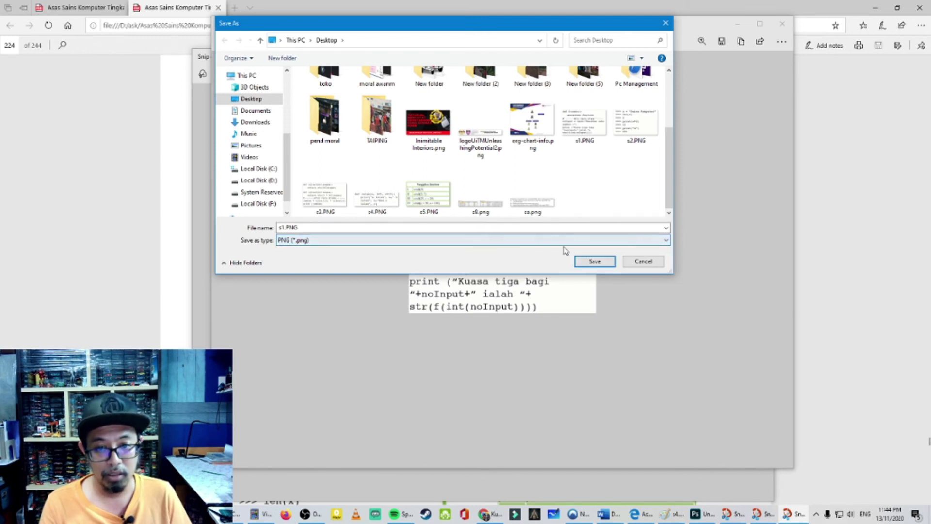
left_click(594, 262)
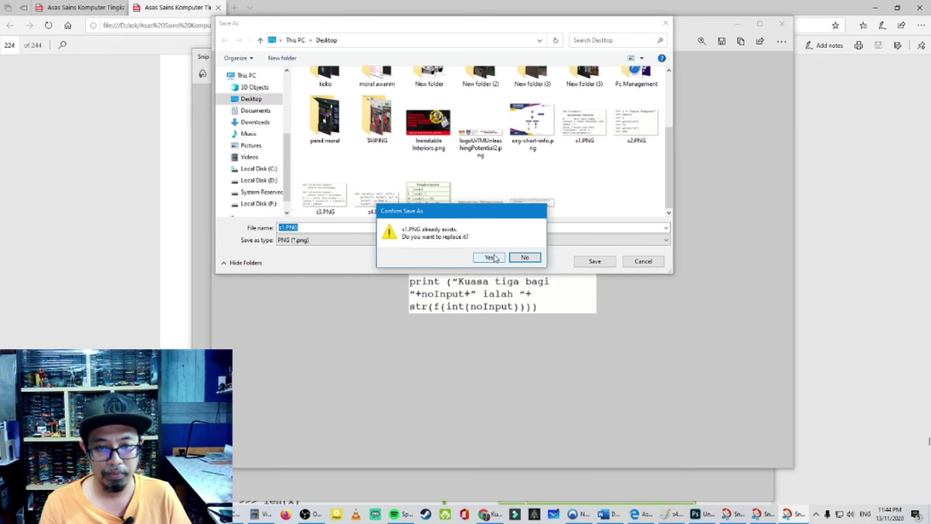
left_click(490, 258)
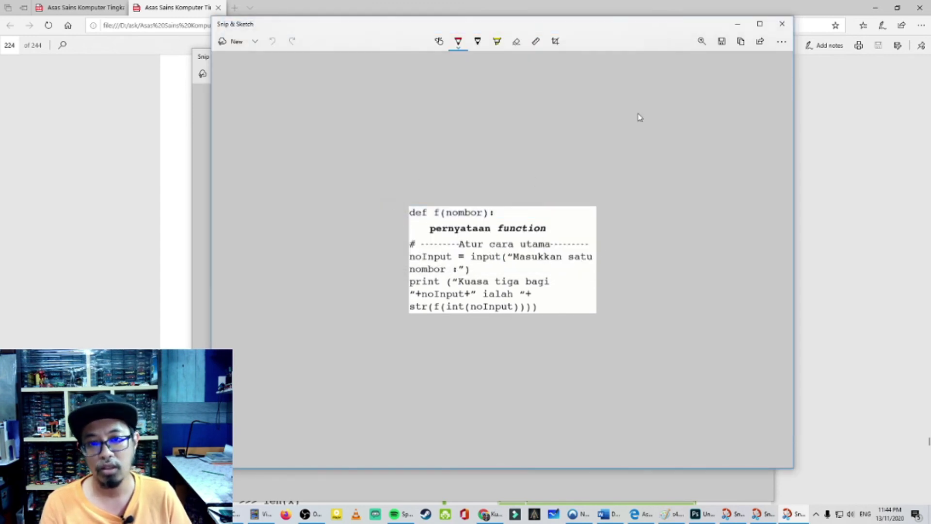
left_click(739, 22)
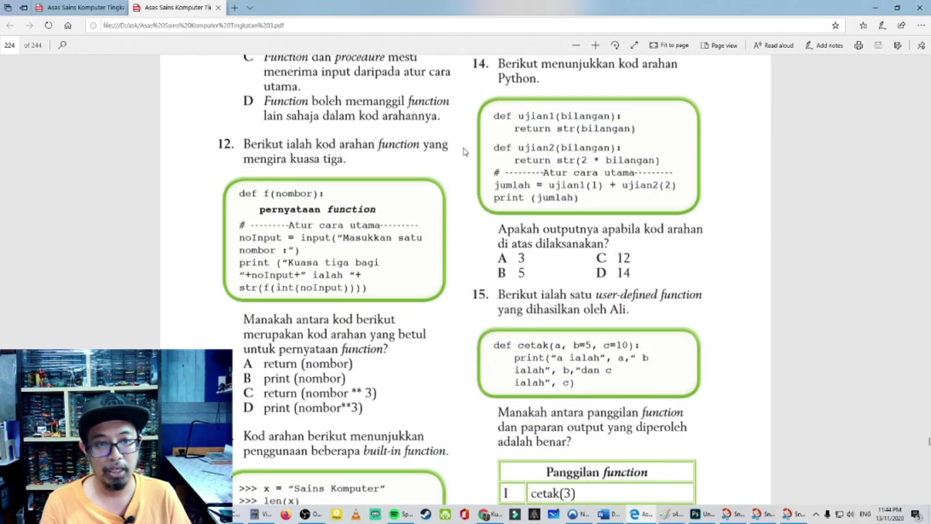
- Return to the quiz form in Chrome and review the questions with code images that follow the "kuasa tiga" question
key("alt+Tab")
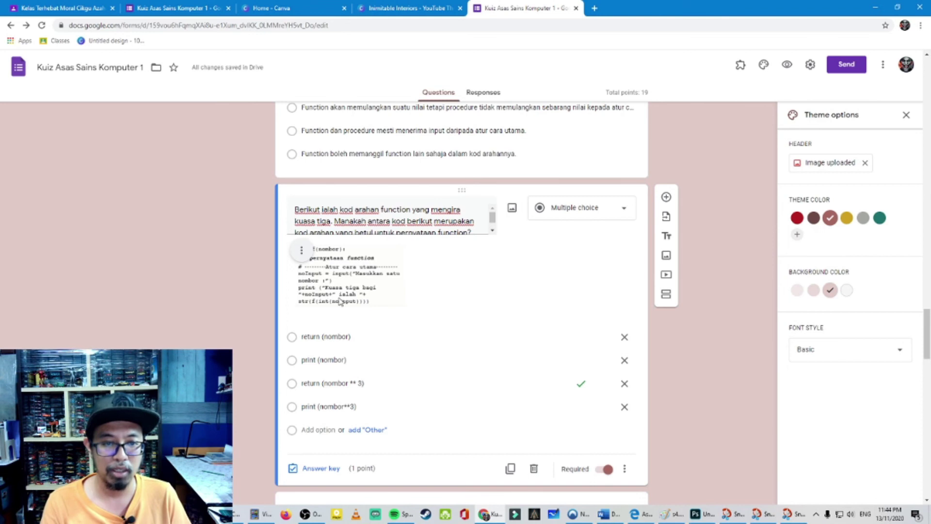
scroll(375, 295, "down", 1)
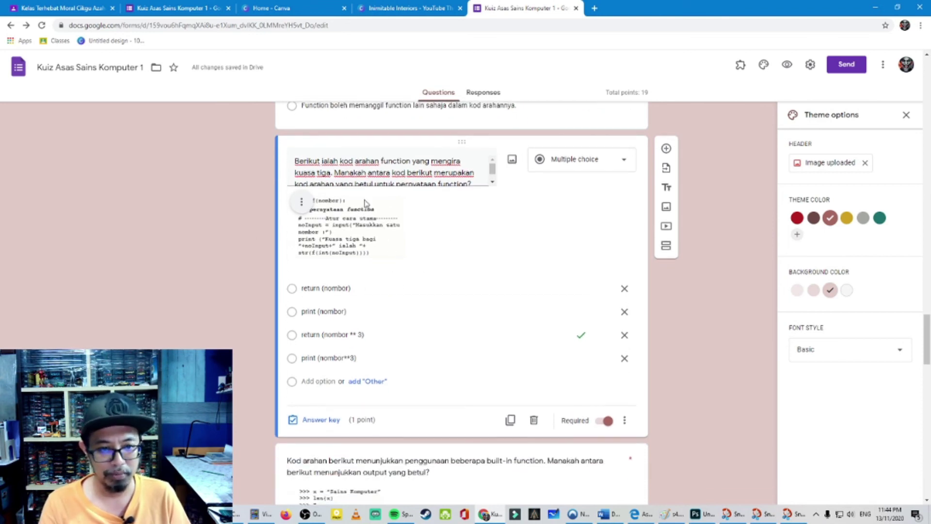
scroll(389, 240, "down", 6)
scroll(353, 243, "down", 5)
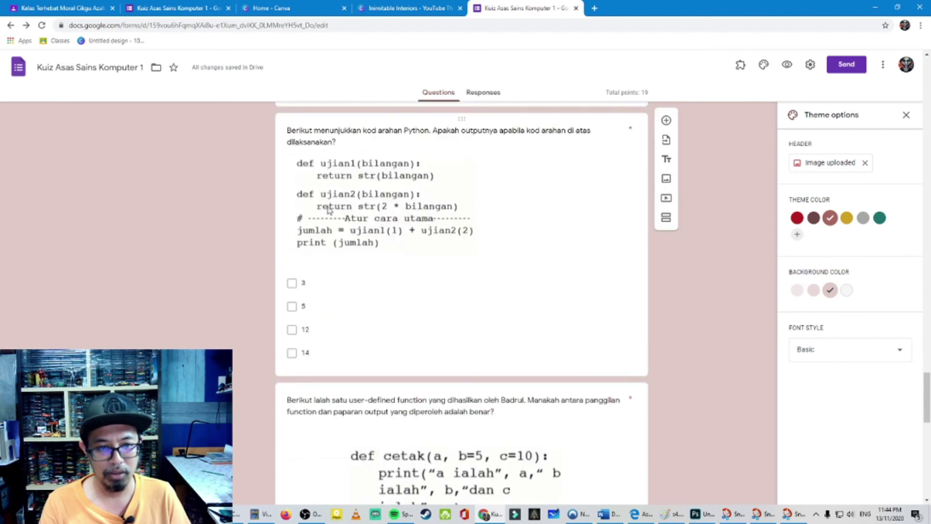
scroll(403, 231, "down", 5)
scroll(403, 231, "down", 2)
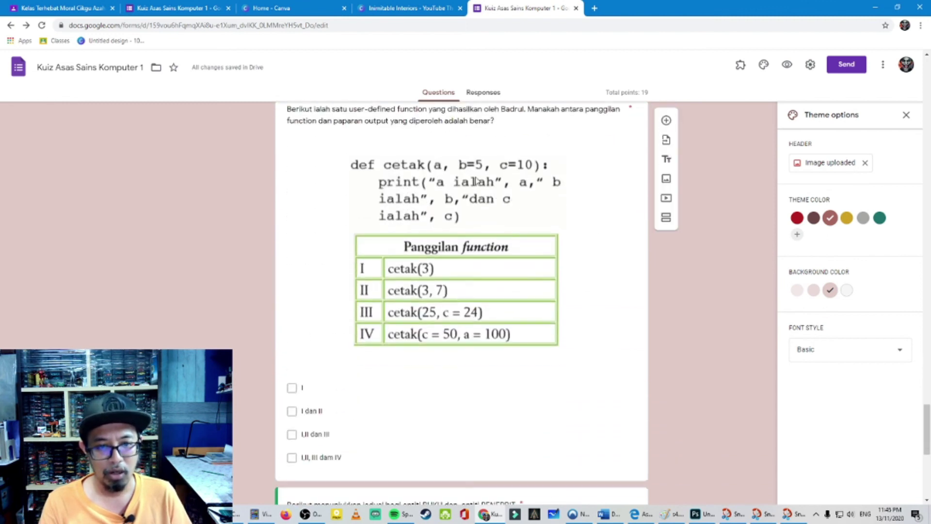